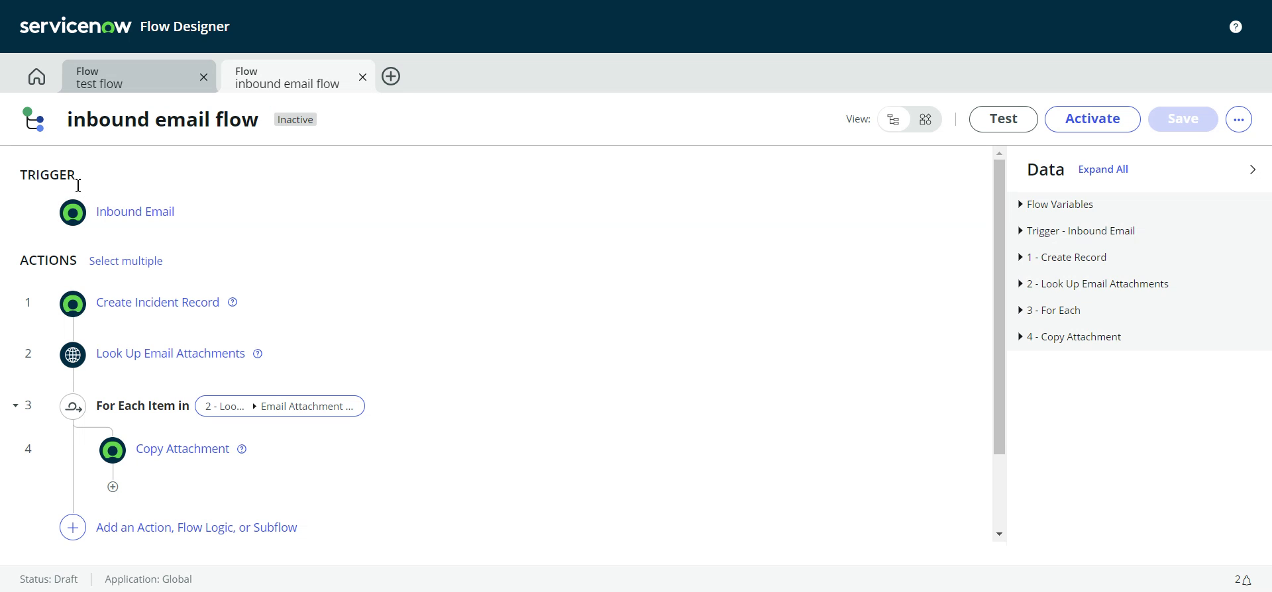
Review the Inbound Email trigger and Create Incident Record settings.
left_click(207, 214)
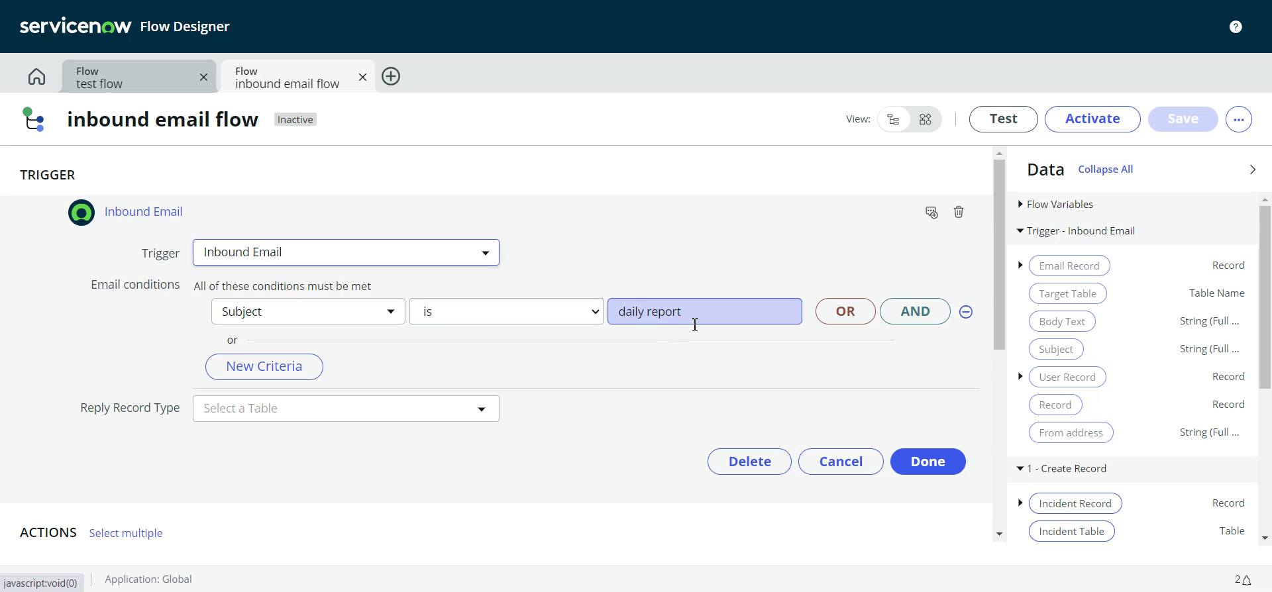
left_click(918, 466)
scroll(700, 250, "down", 2)
scroll(448, 209, "up", 2)
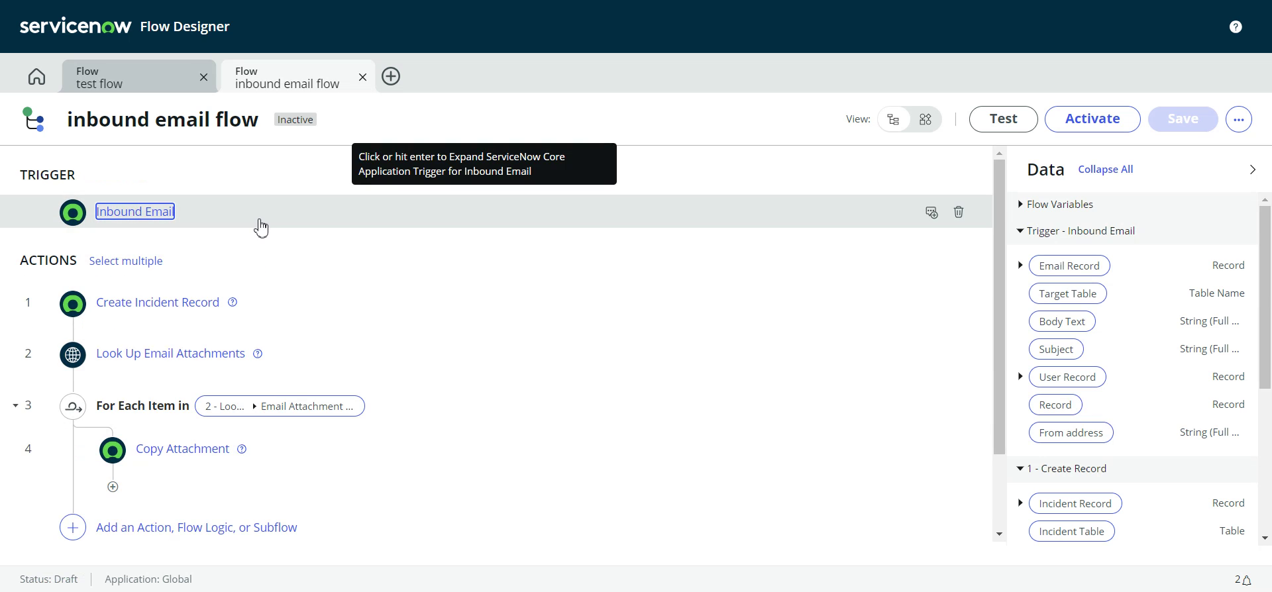
left_click(264, 310)
scroll(332, 300, "down", 2)
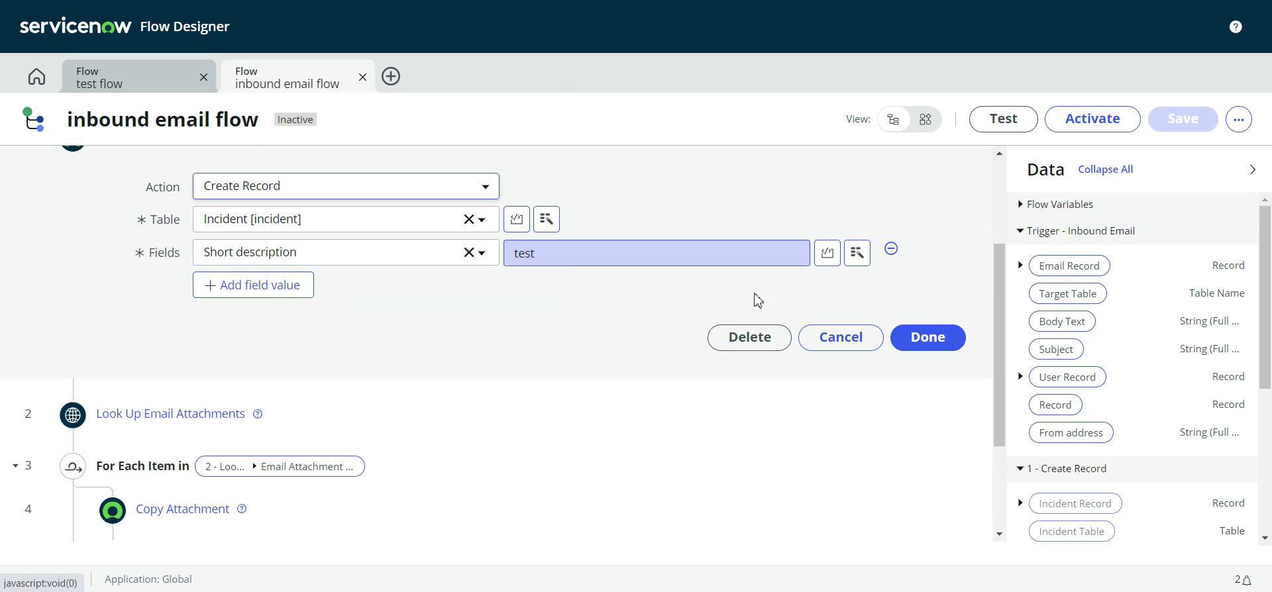
left_click(928, 337)
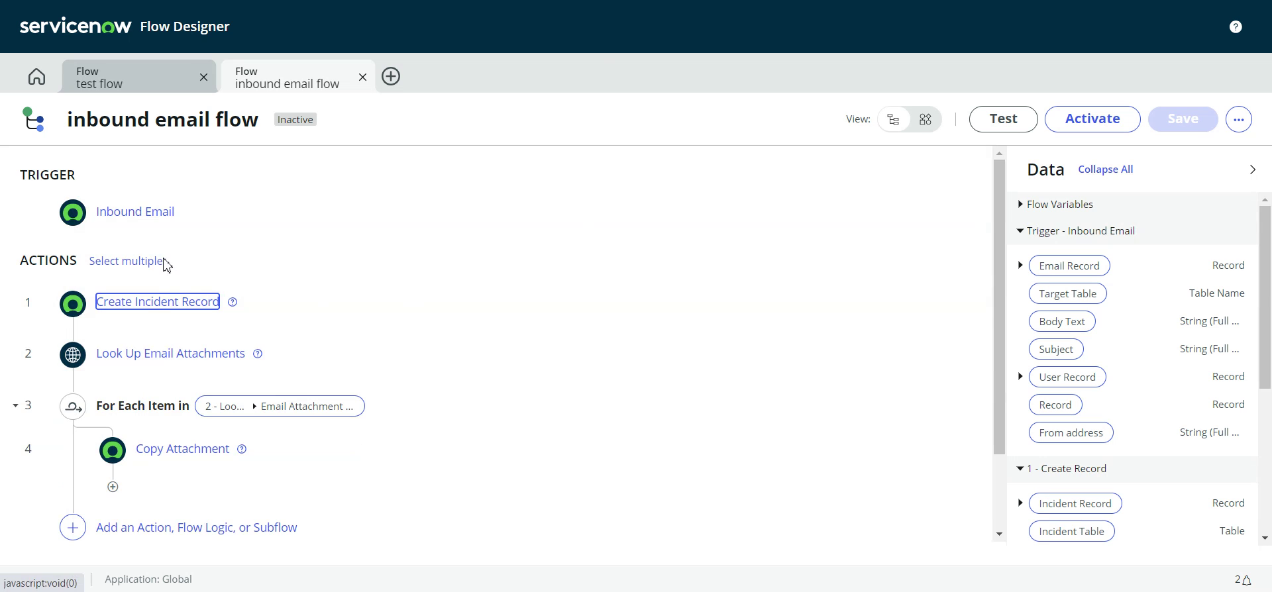
Expand Look Up Email Attachments, then the For Each step, then Copy Attachment to view their fields.
left_click(306, 363)
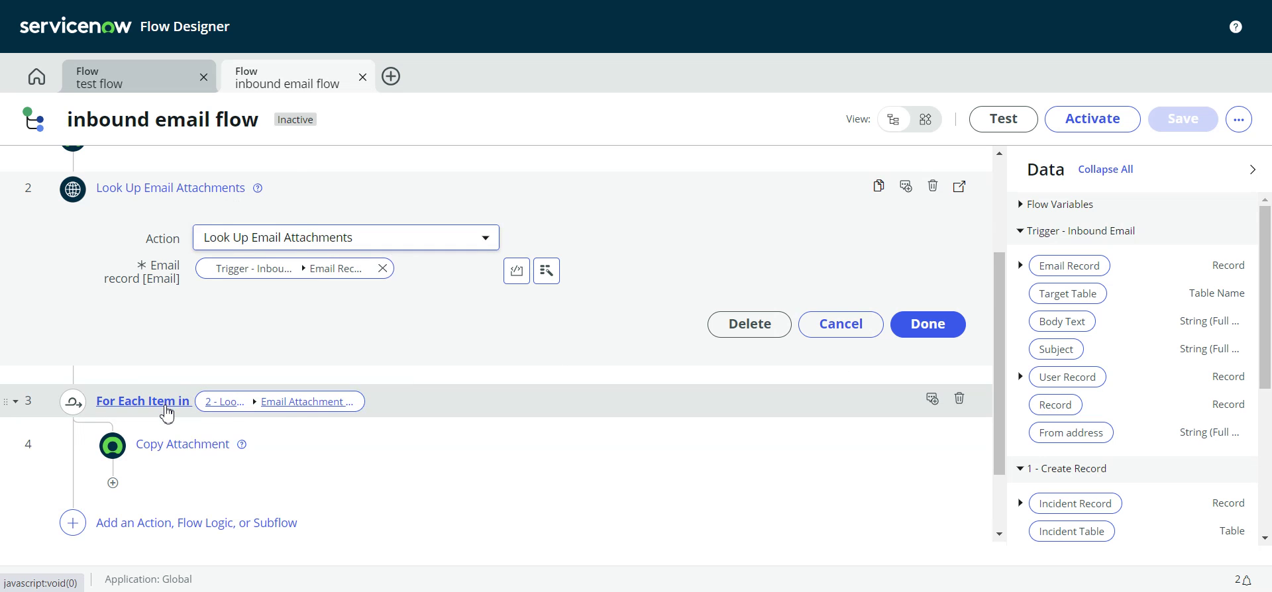
left_click(425, 415)
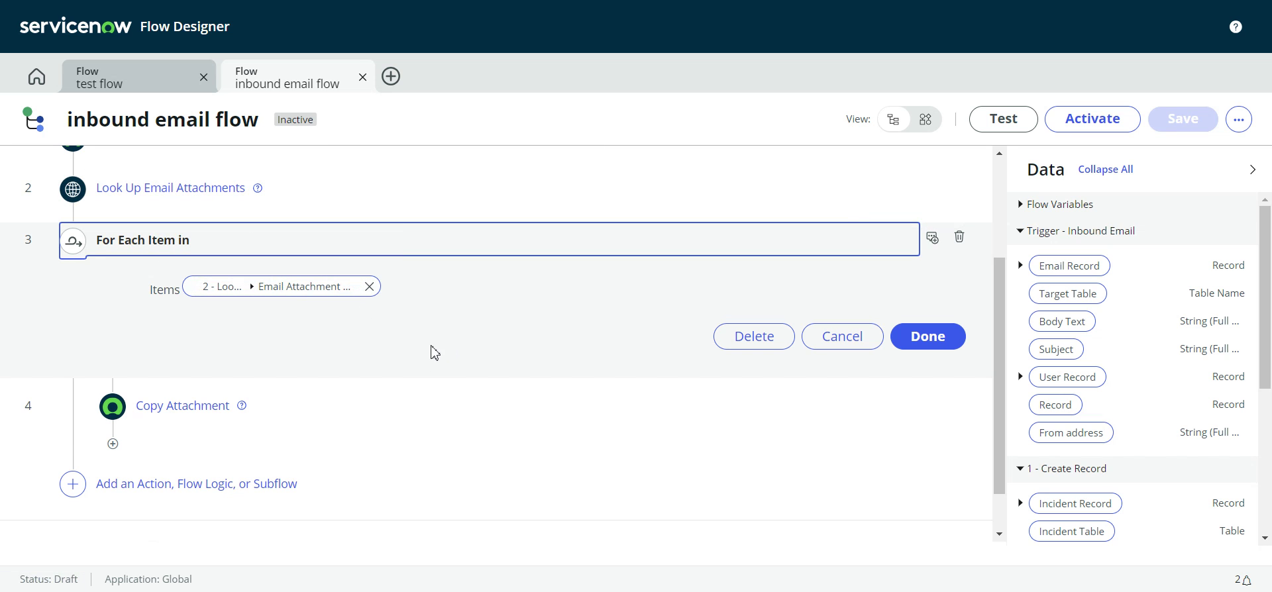
left_click(346, 418)
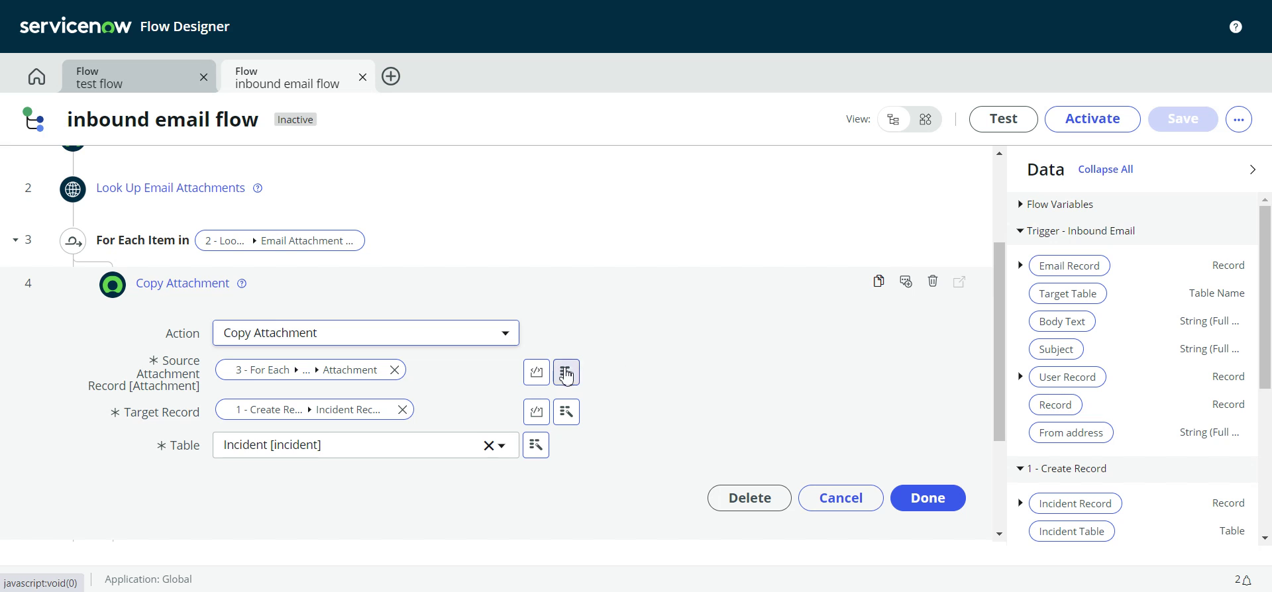
Replace Copy Attachment's pills: Source becomes For Each's Email Attachment Record, and Target becomes Create Record's Incident Record.
mouse_move(318, 409)
left_click(402, 410)
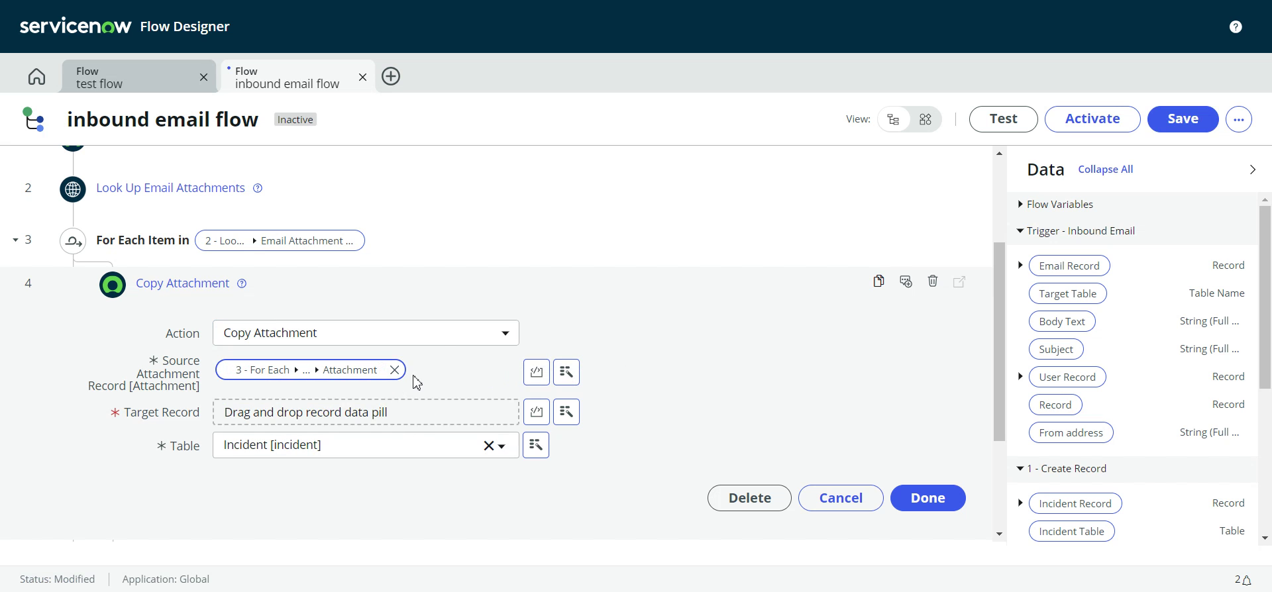
mouse_move(308, 369)
left_click(396, 371)
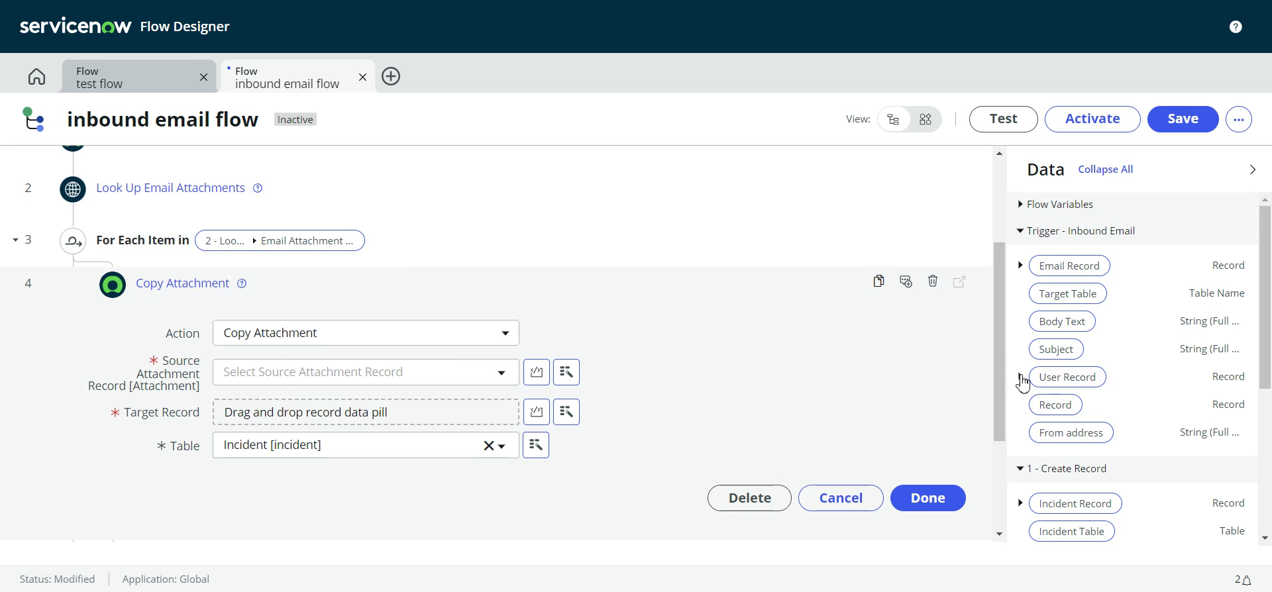
scroll(1034, 385, "down", 3)
scroll(1100, 401, "down", 2)
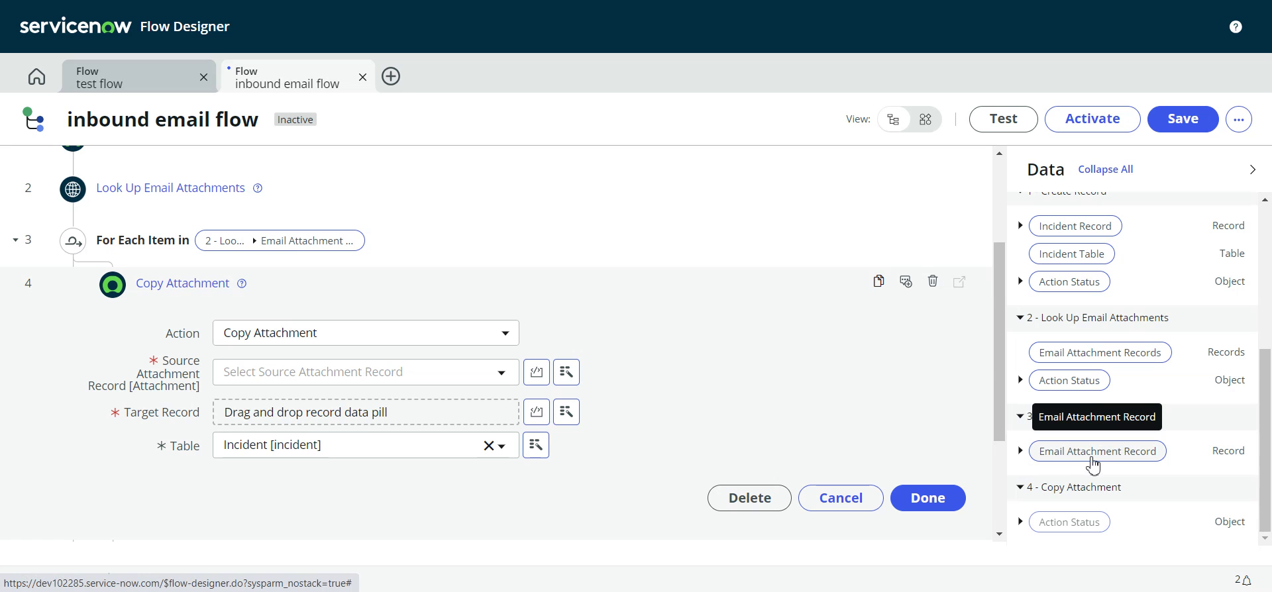
left_click_drag(1096, 464, 368, 372)
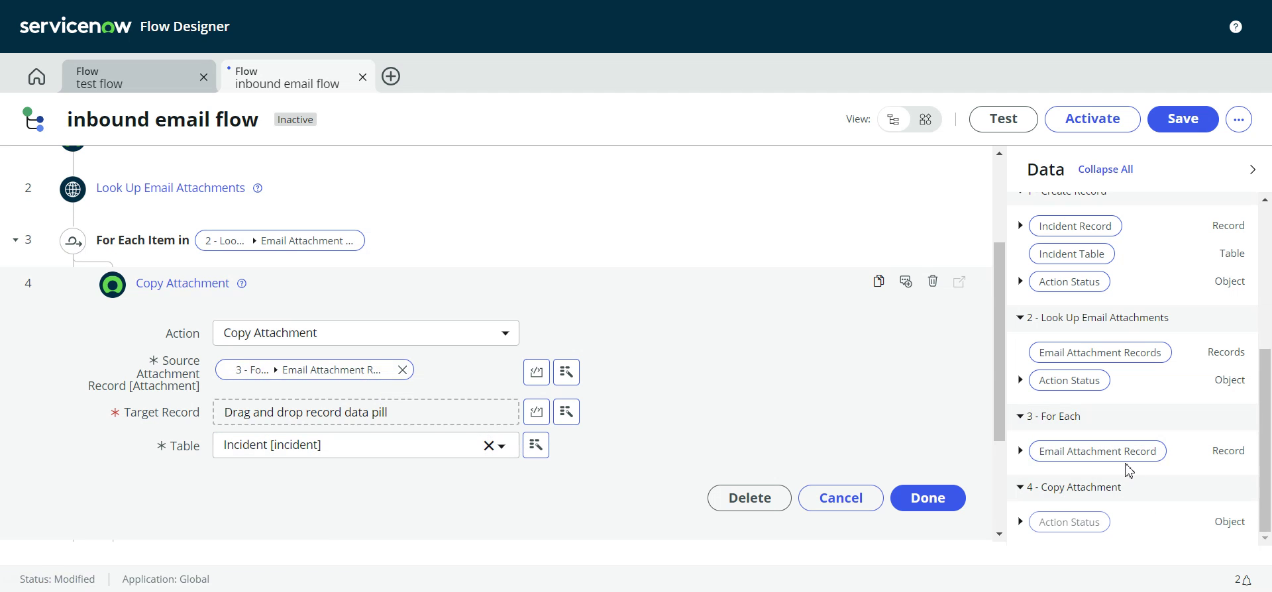
scroll(1084, 345, "up", 1)
left_click_drag(1035, 312, 412, 413)
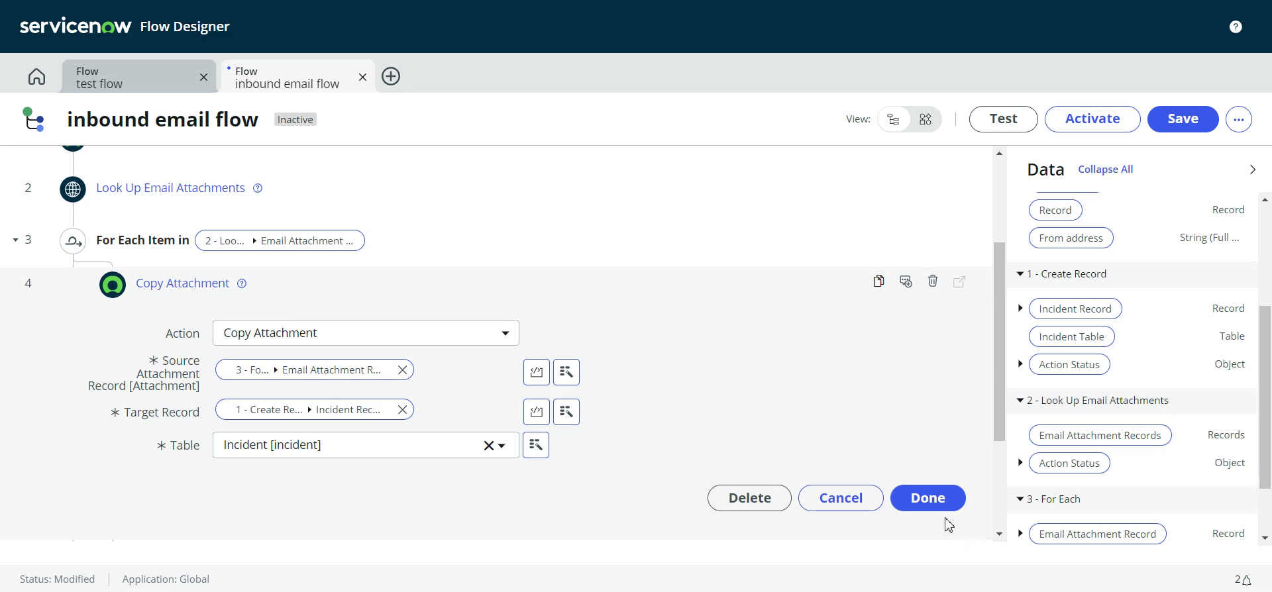
left_click(927, 501)
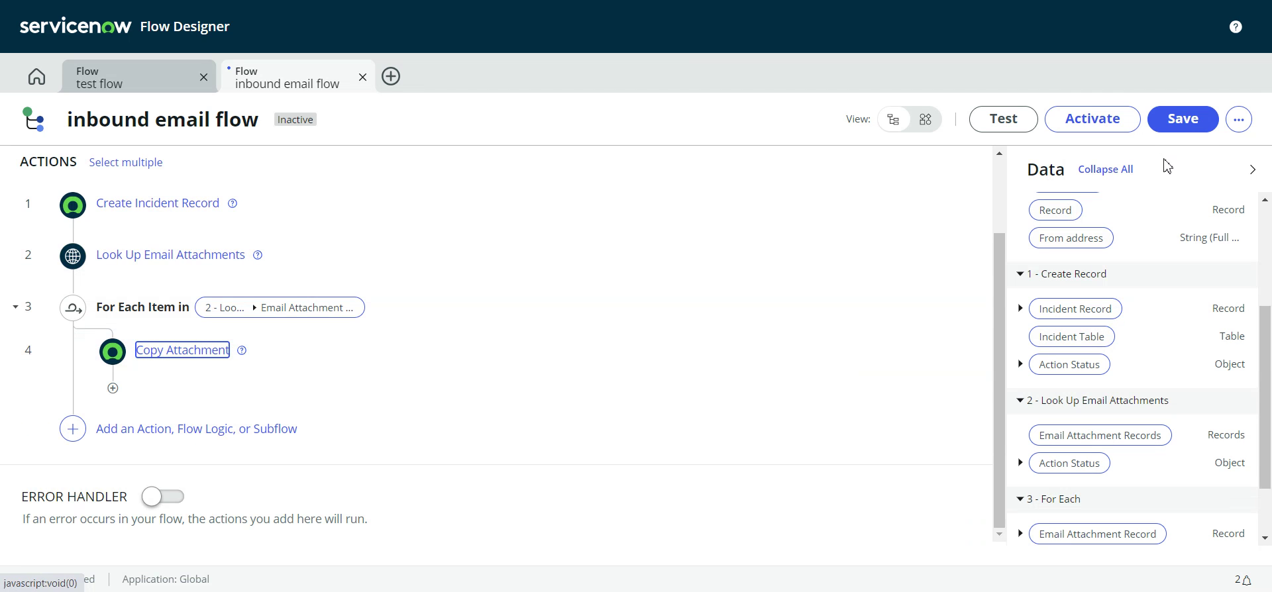
Start a flow test and filter the email record lookup on the Sys ID field.
left_click(1009, 119)
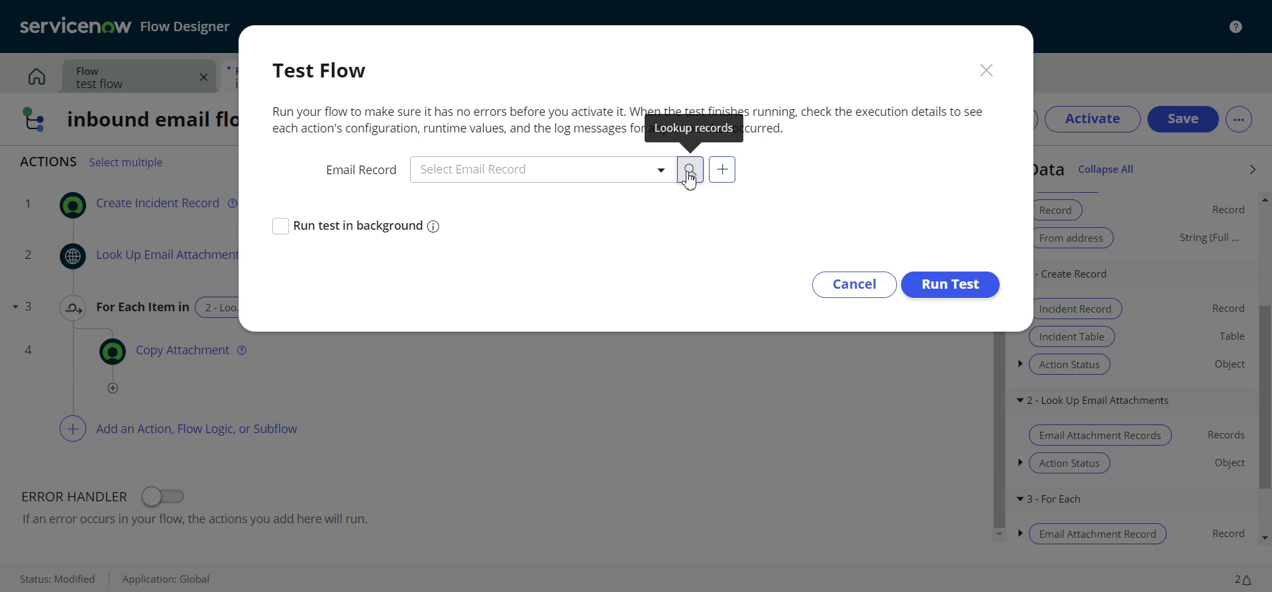
left_click(689, 173)
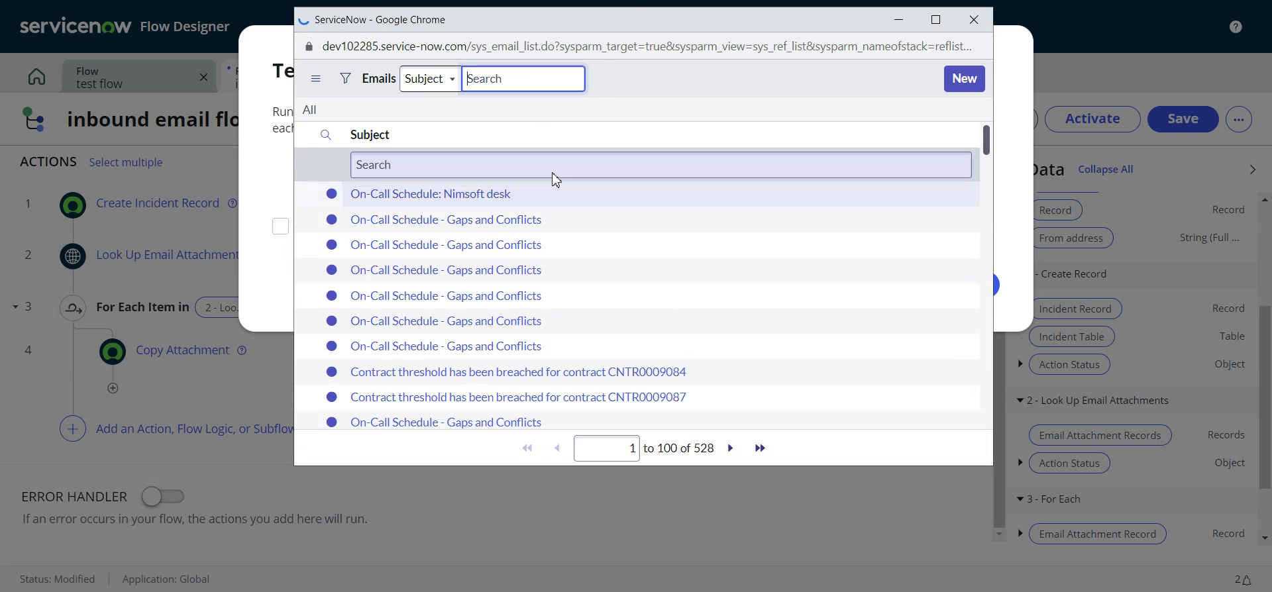
left_click(346, 81)
left_click(371, 153)
type("sys")
key("Return")
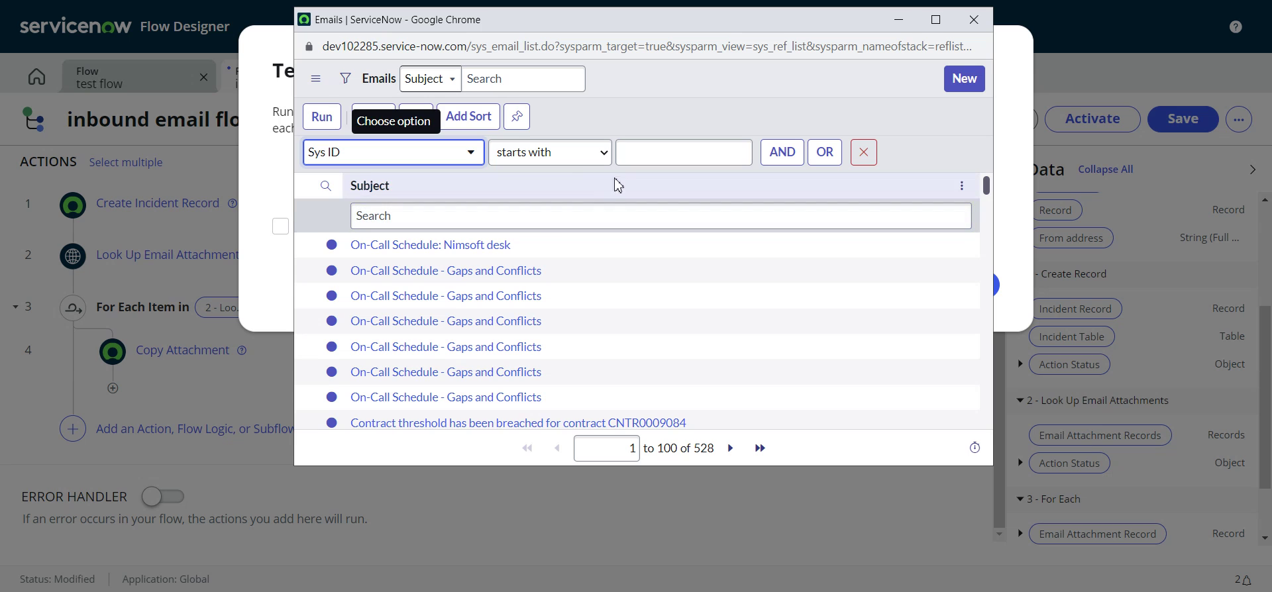
left_click(643, 153)
Filter by the pasted Sys ID and run the test with the 'On-Call Schedule - Gaps and Conflicts' email.
left_click(582, 154)
left_click(641, 161)
key("ctrl+v")
left_click(322, 116)
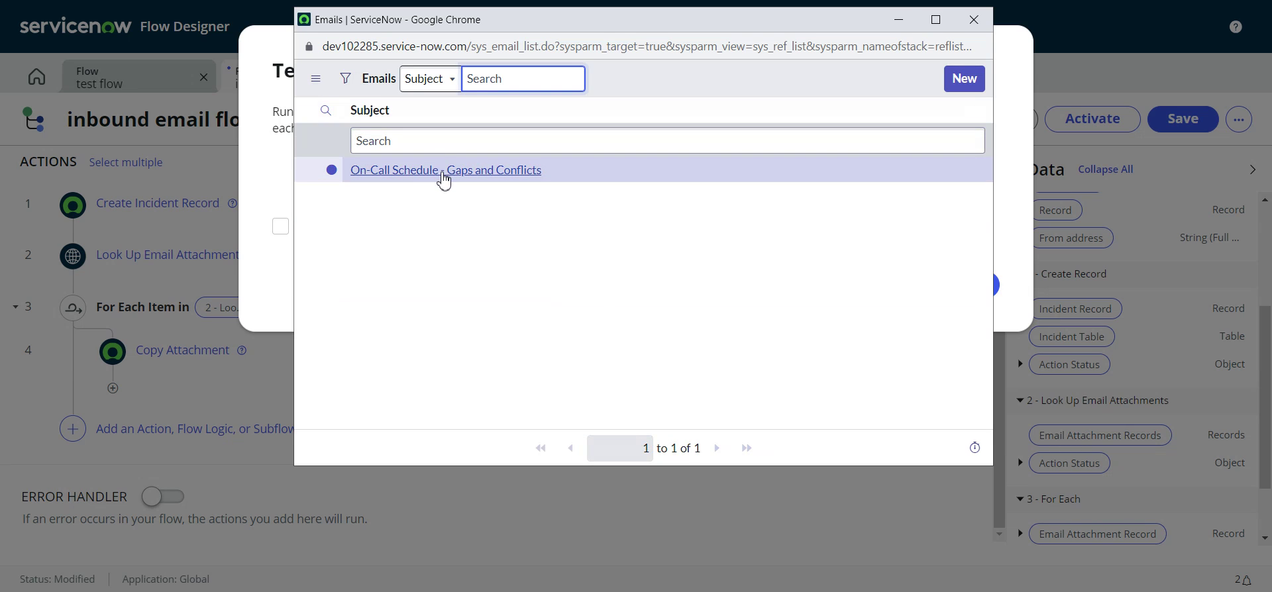
left_click(445, 171)
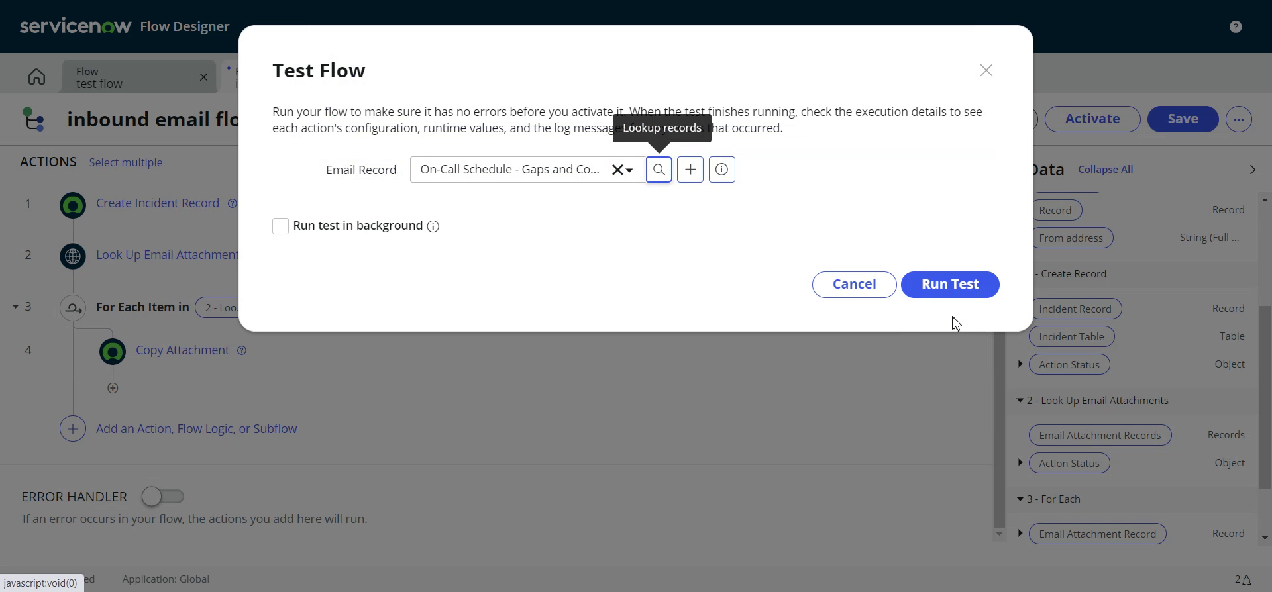
left_click(941, 292)
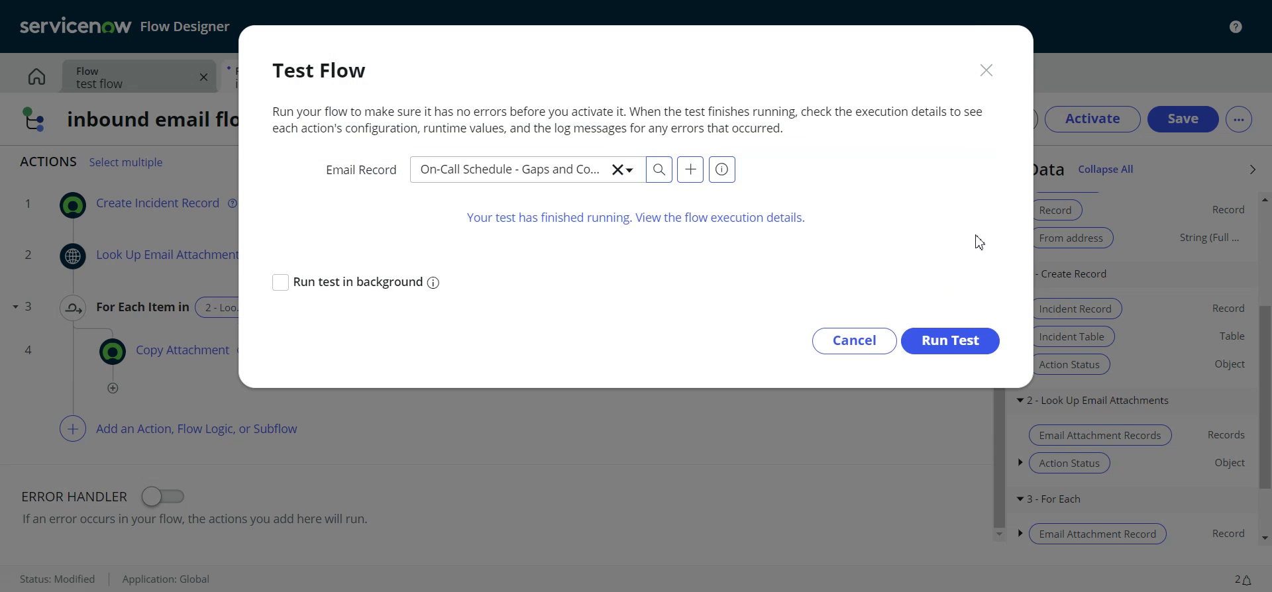
View the test run's execution details and scroll to the Copy Attachment record type mismatch error.
left_click(756, 221)
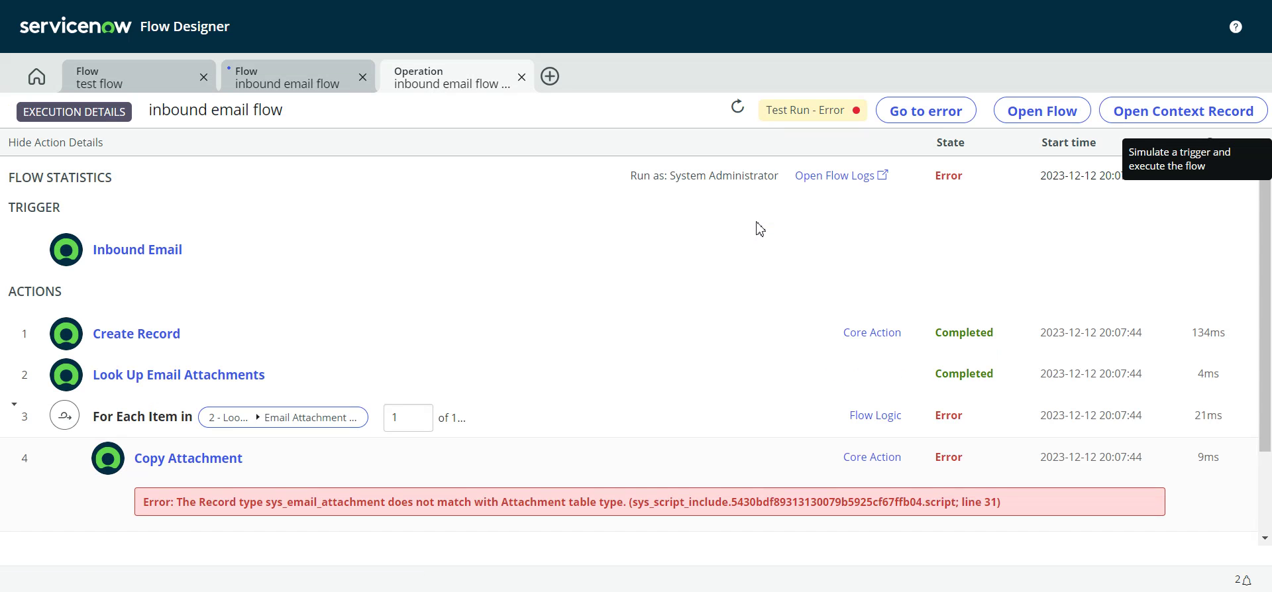
scroll(597, 391, "down", 2)
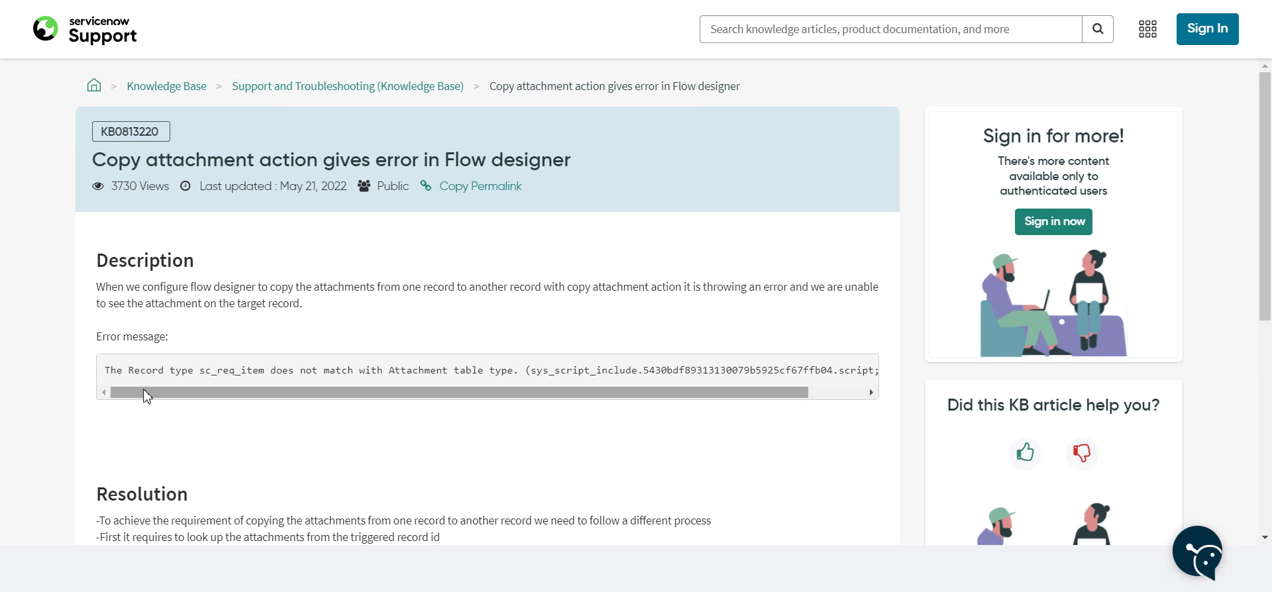
Highlight the KB article's error message, then its Resolution steps.
left_click_drag(125, 370, 483, 372)
left_click(450, 382)
scroll(450, 387, "down", 4)
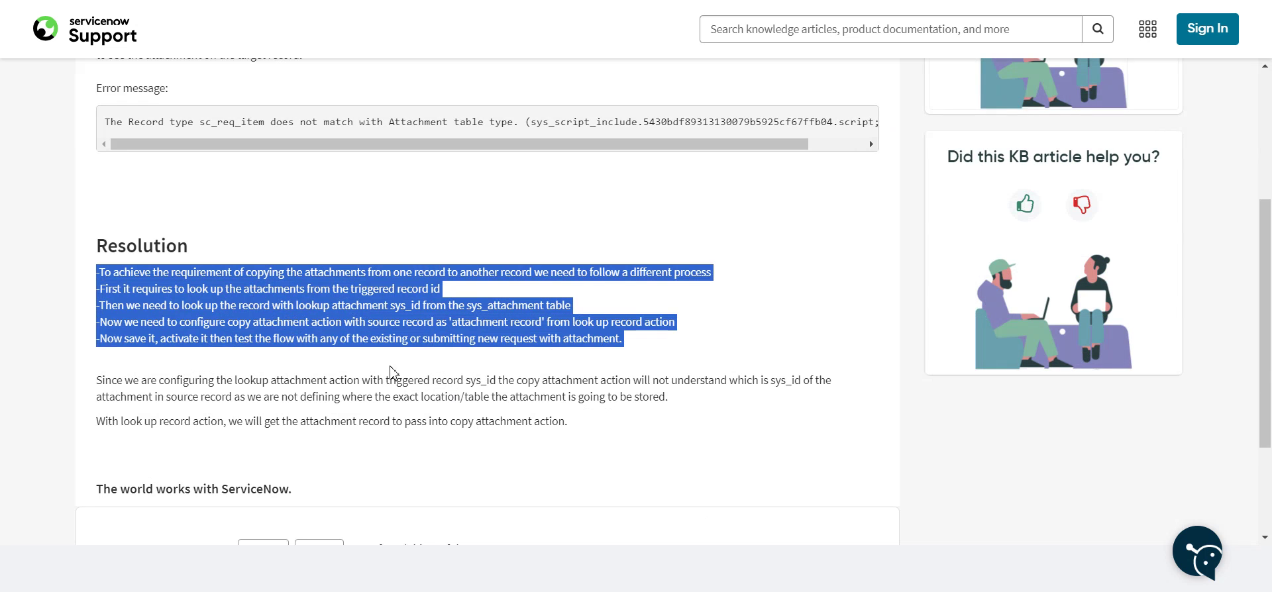
left_click_drag(100, 276, 477, 374)
left_click(437, 341)
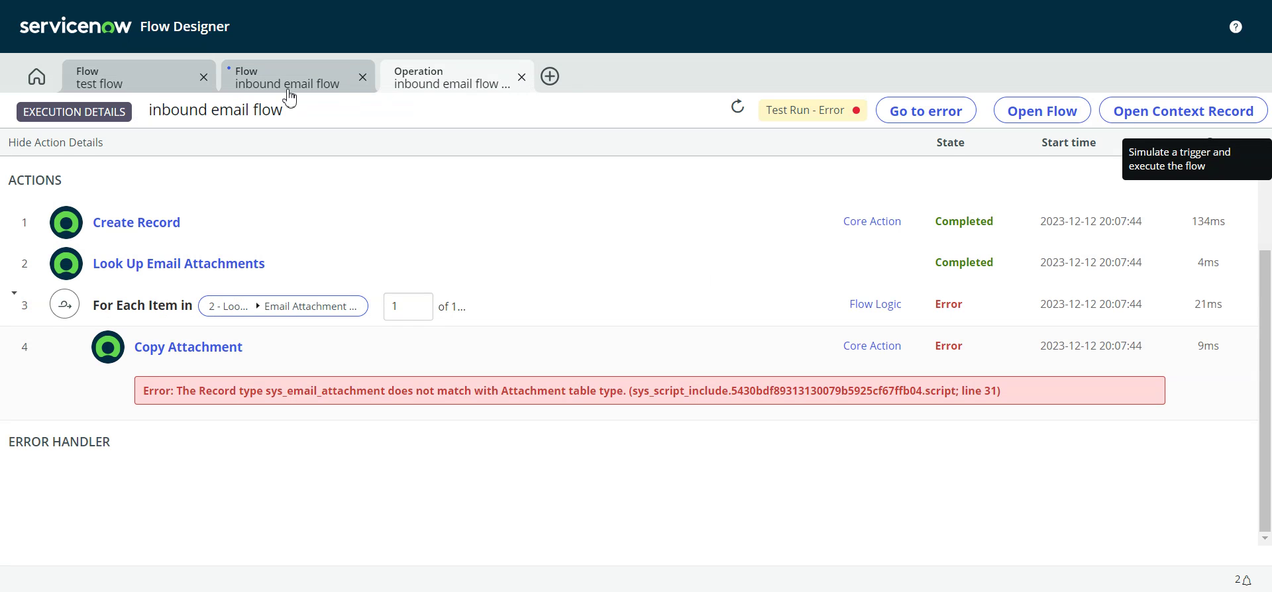
Return to the inbound email flow, cancel the Test Flow dialog, and expand Copy Attachment.
left_click(290, 98)
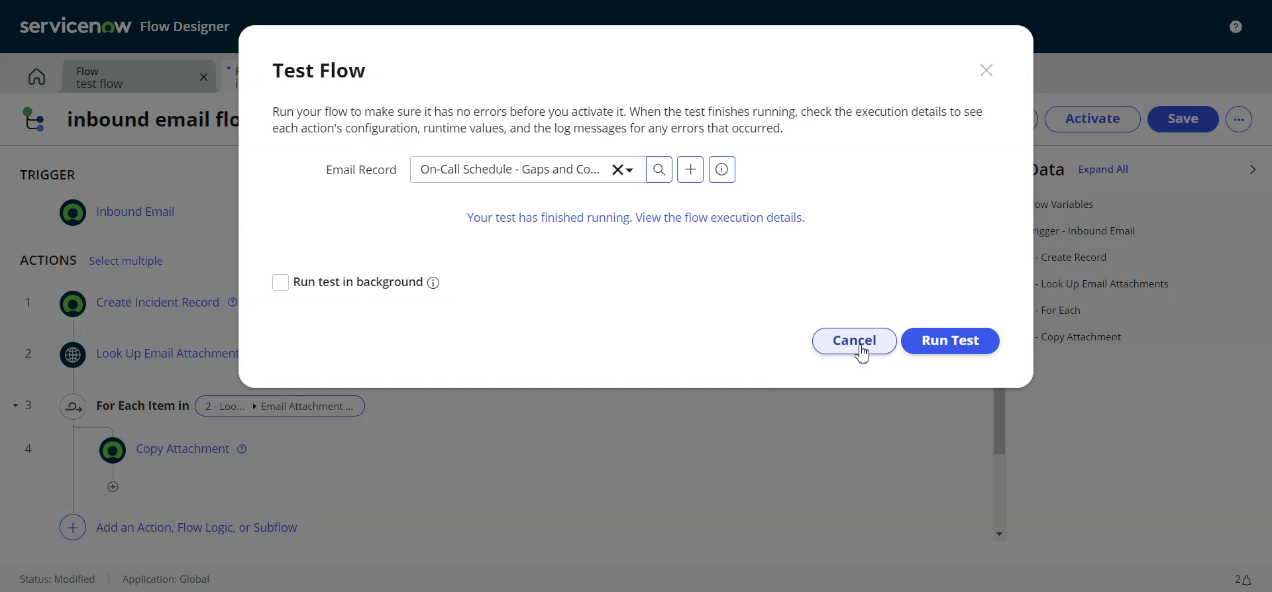
left_click(861, 353)
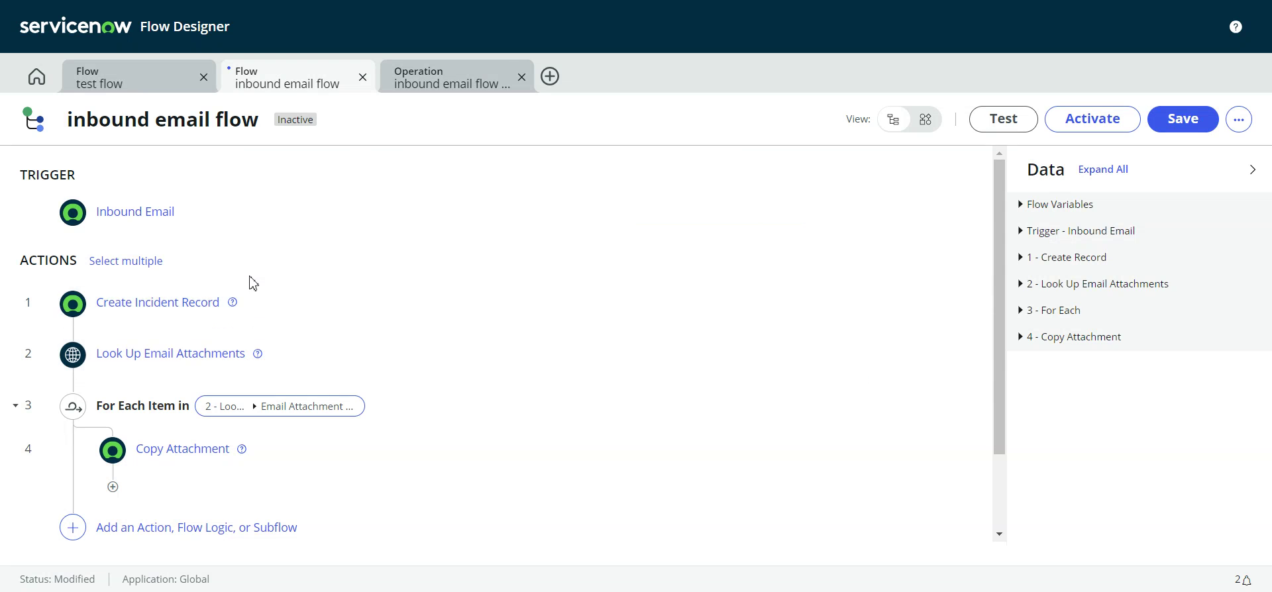
left_click(274, 453)
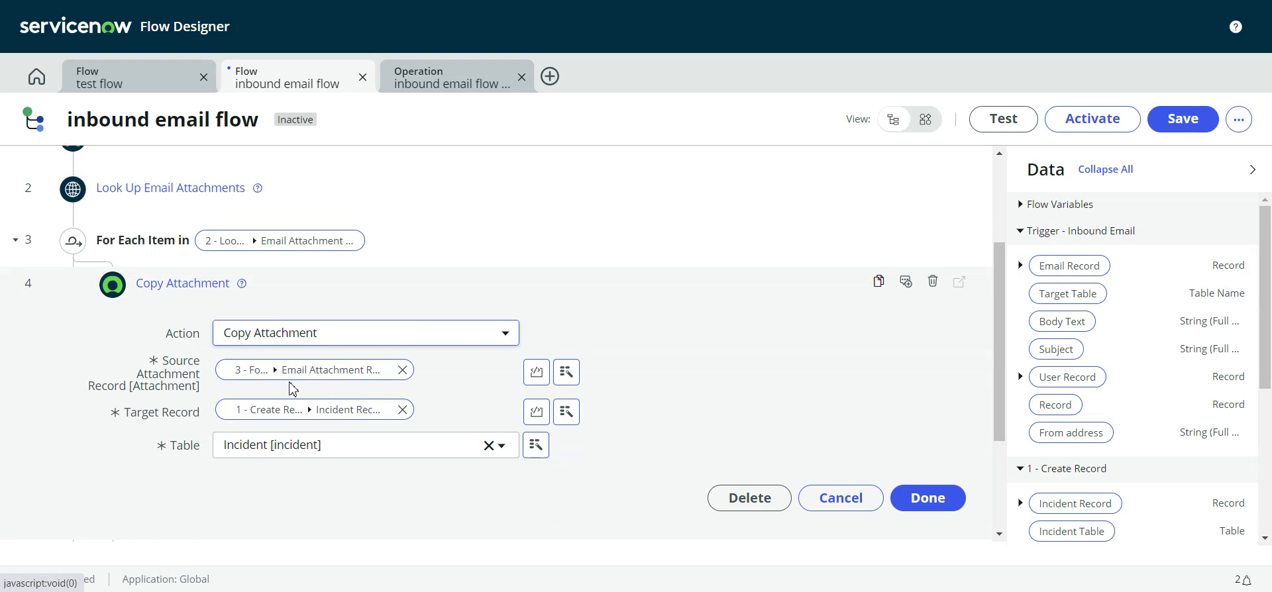
mouse_move(314, 369)
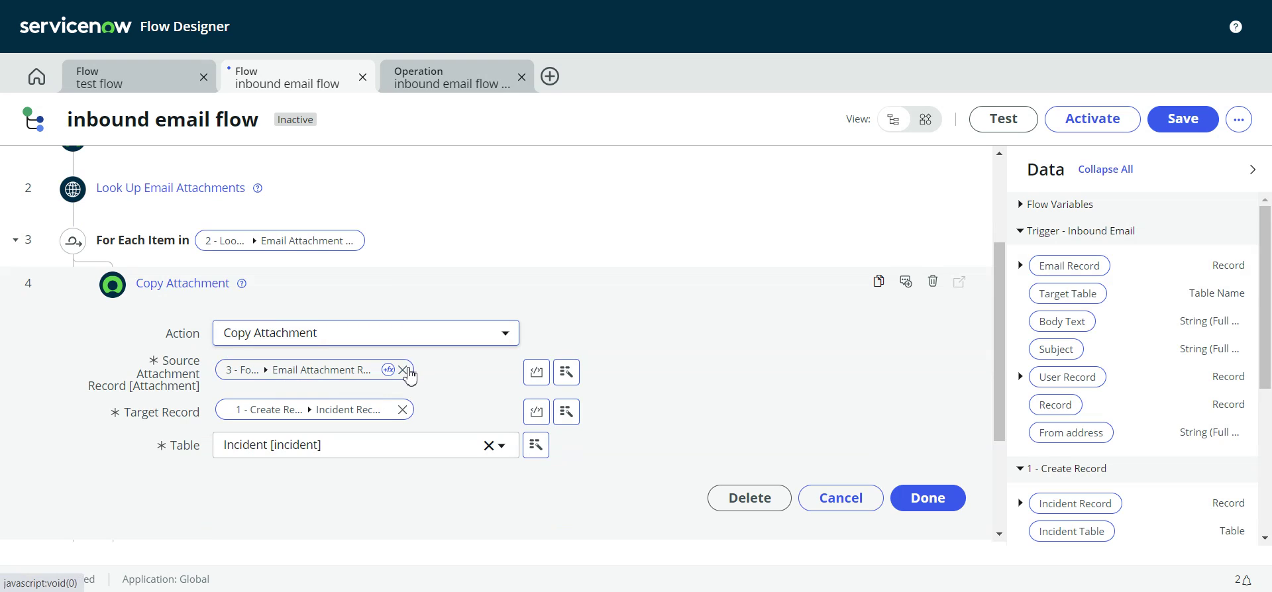
Remove the Source Attachment Record pill and close its record dropdown without choosing anything.
left_click(404, 371)
left_click(329, 377)
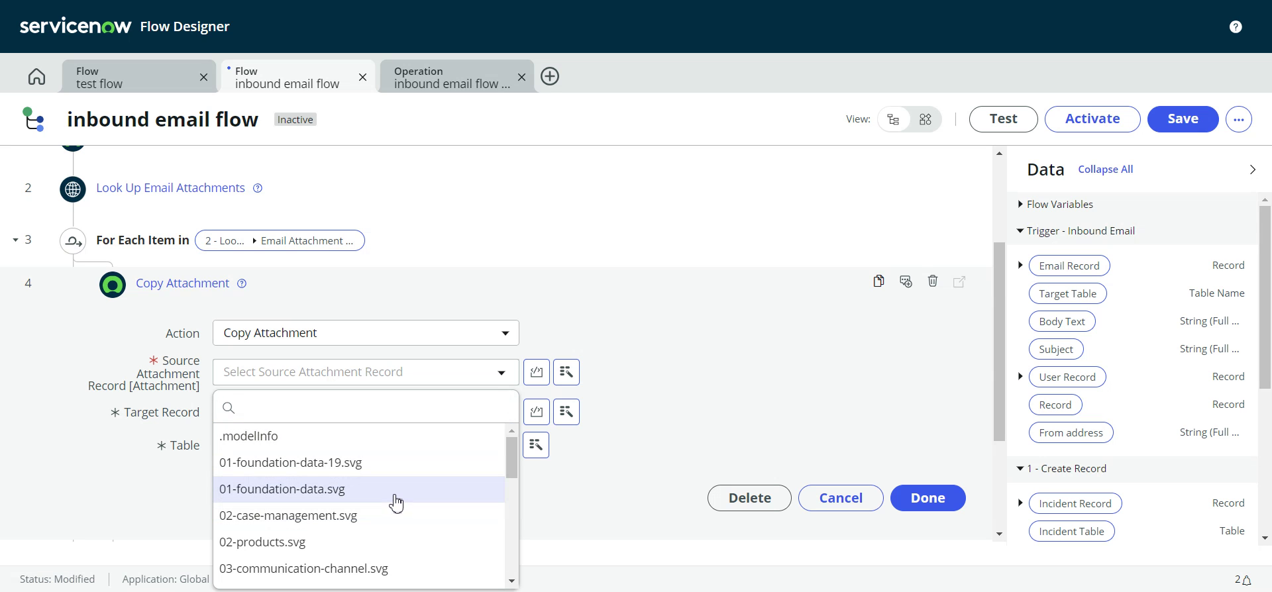
scroll(394, 502, "down", 1)
scroll(393, 502, "down", 3)
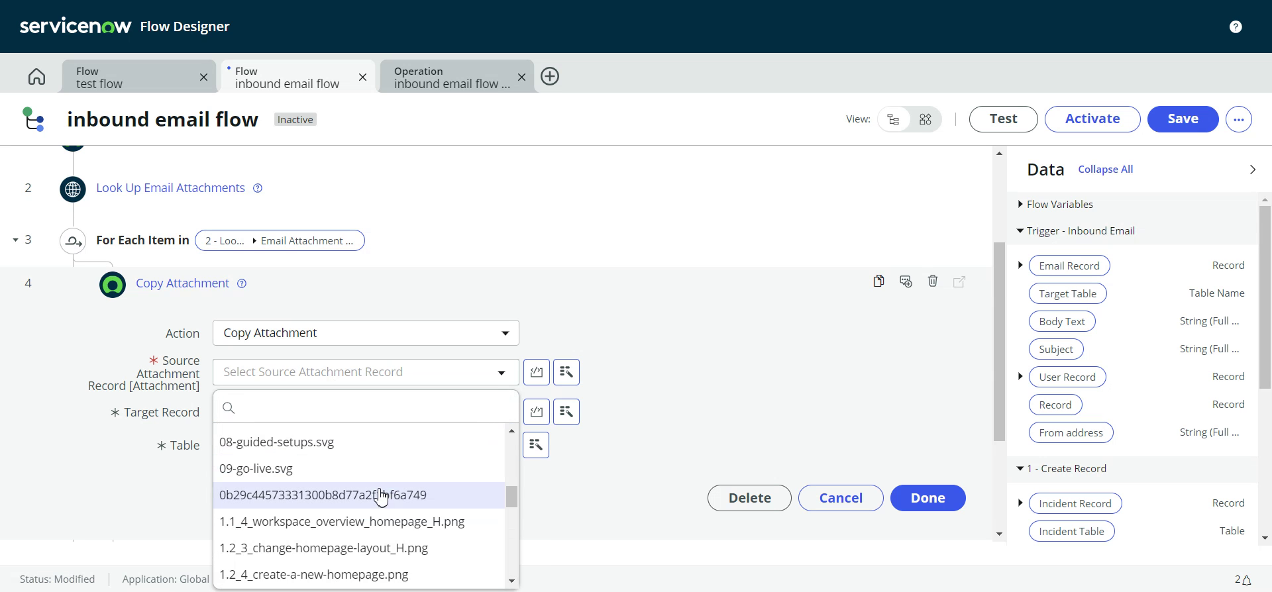
key("Escape")
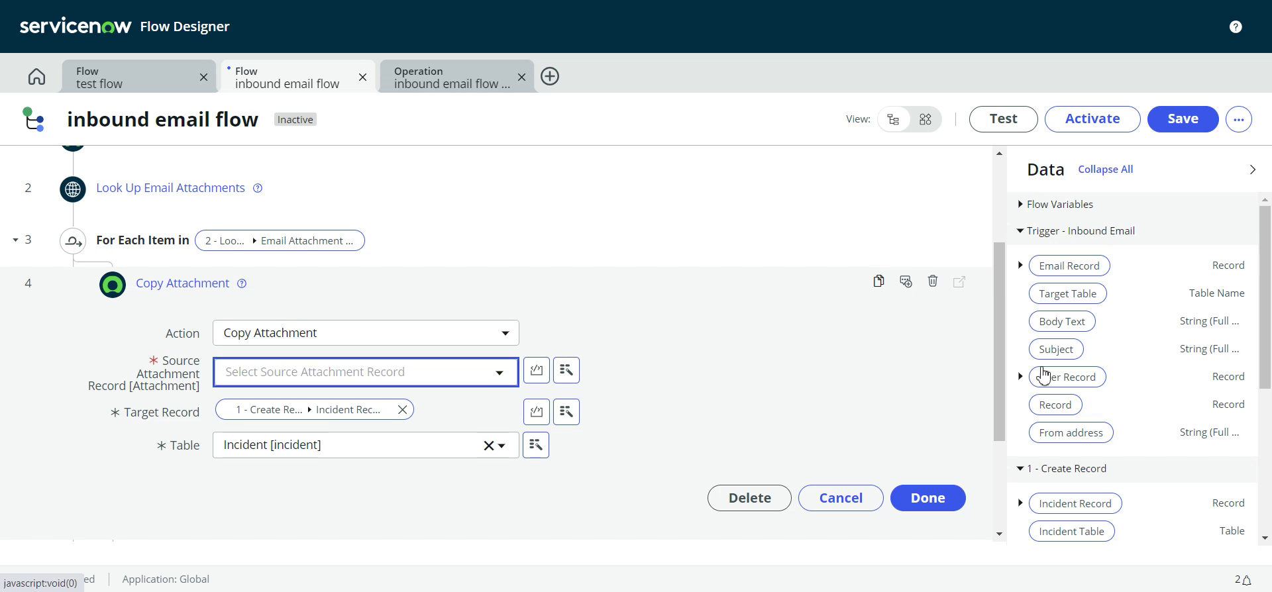
Drag 3 - For Each > Email Attachment Record > Attachment into Source Attachment Record and finish the step.
scroll(1141, 404, "down", 3)
scroll(1142, 414, "down", 1)
scroll(1141, 414, "down", 1)
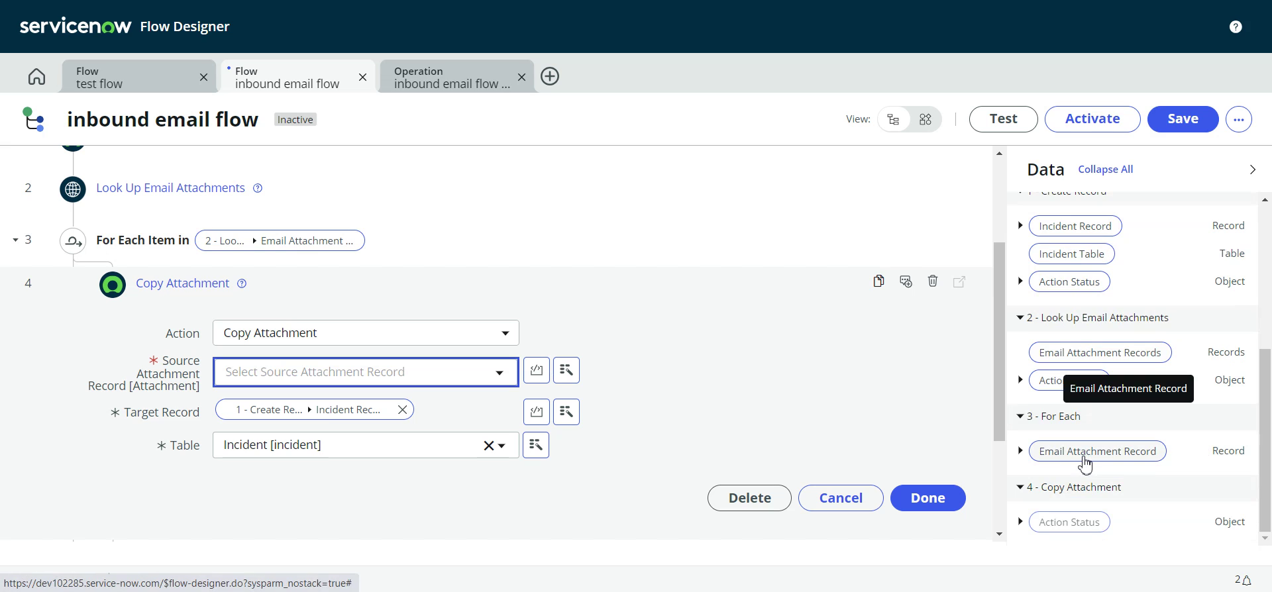
left_click(1020, 452)
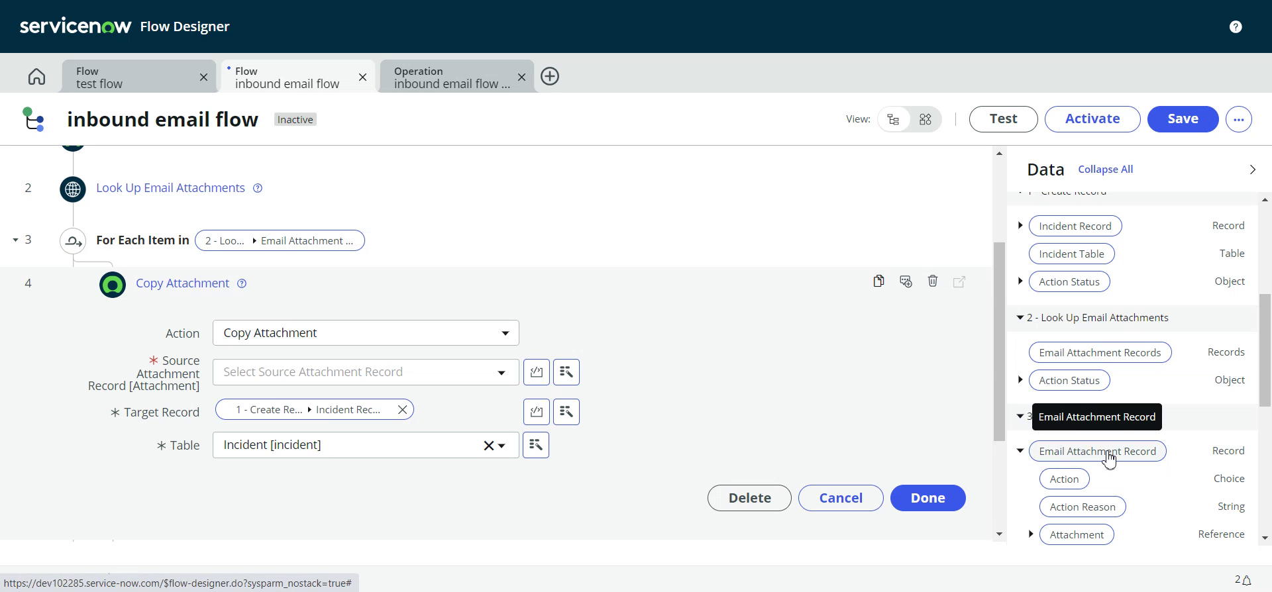
scroll(1109, 458, "down", 3)
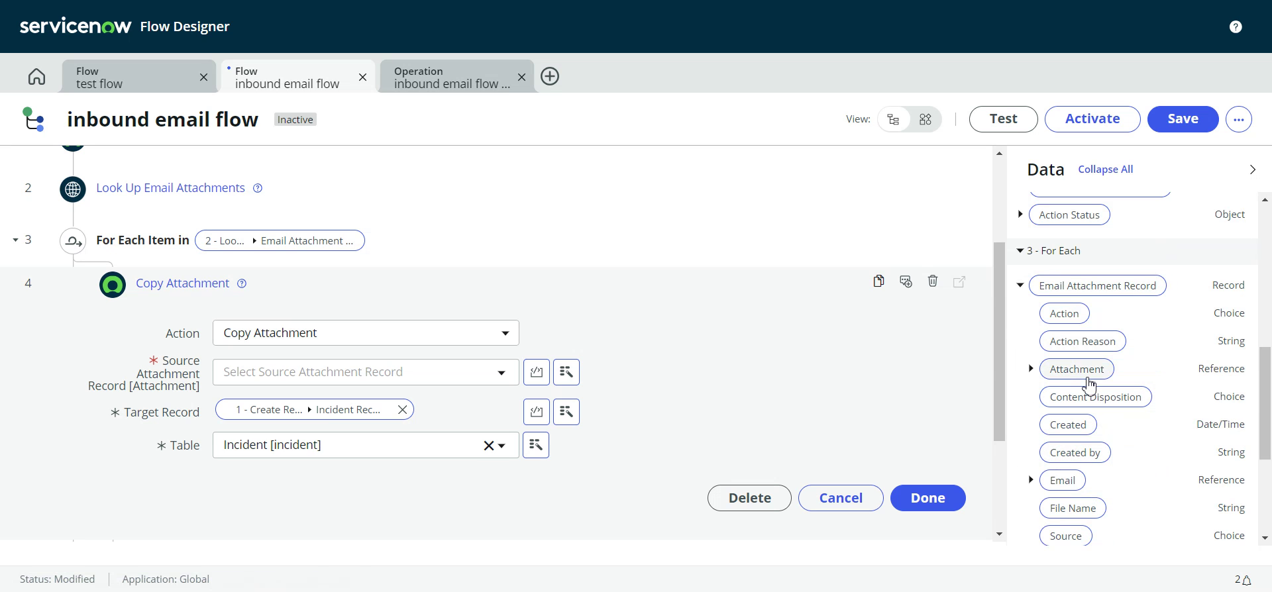
mouse_move(1091, 384)
left_mouse_down()
mouse_move(389, 286)
mouse_move(322, 388)
left_mouse_up()
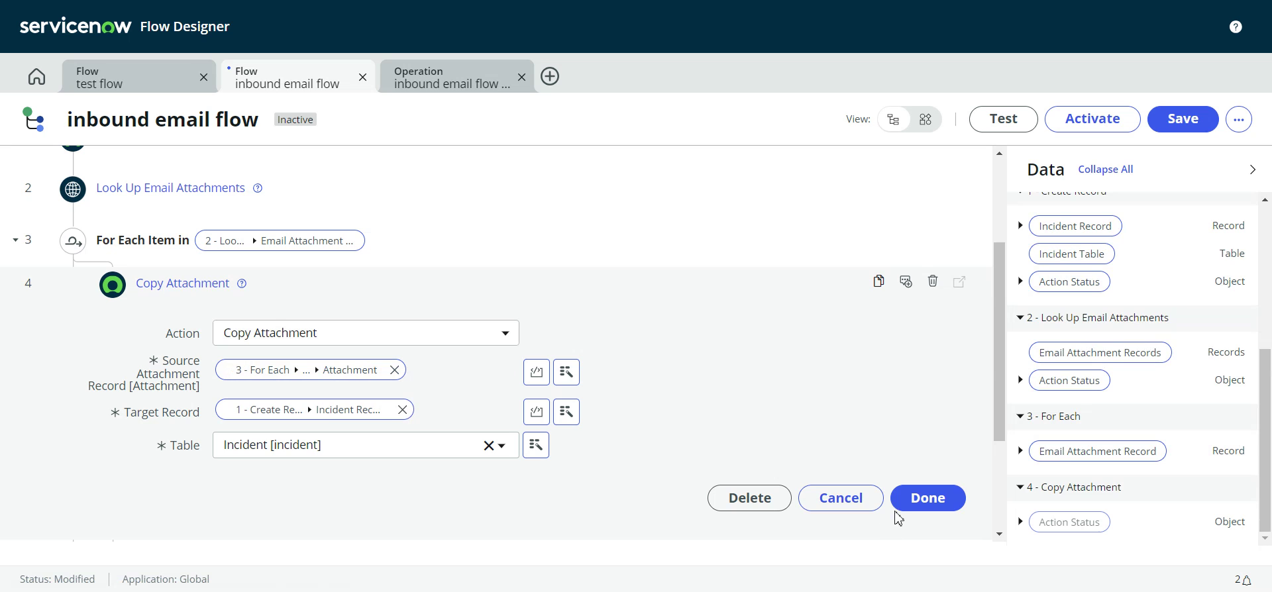
left_click(918, 502)
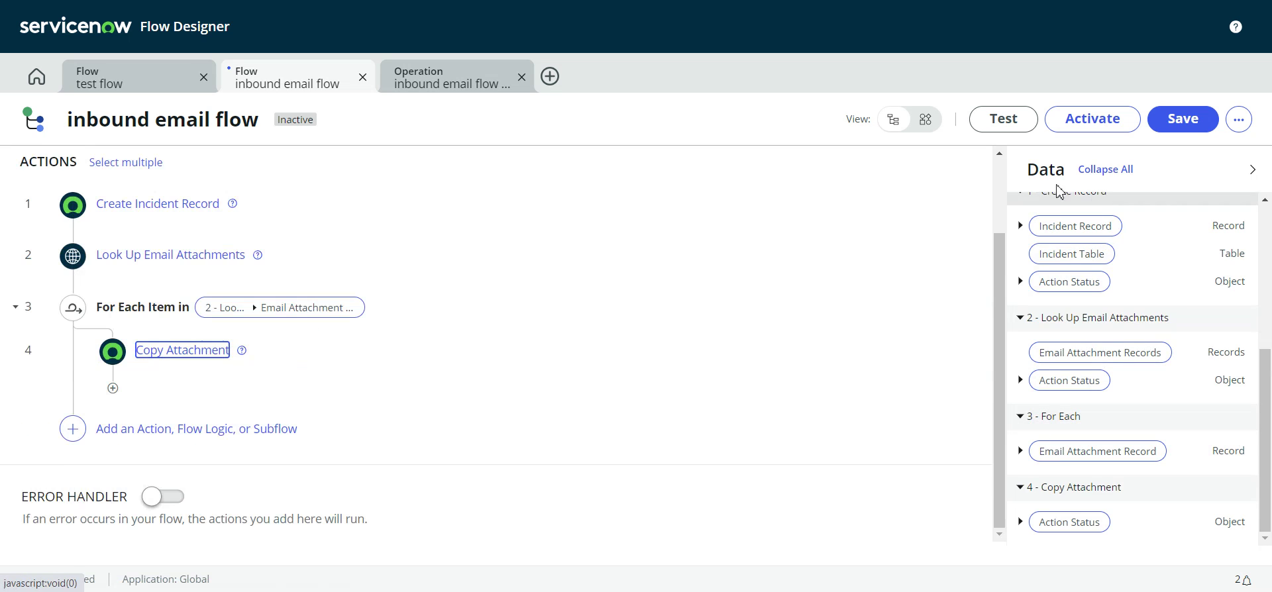
Start a new test and filter the email record lookup on the Sys ID field.
left_click(1006, 128)
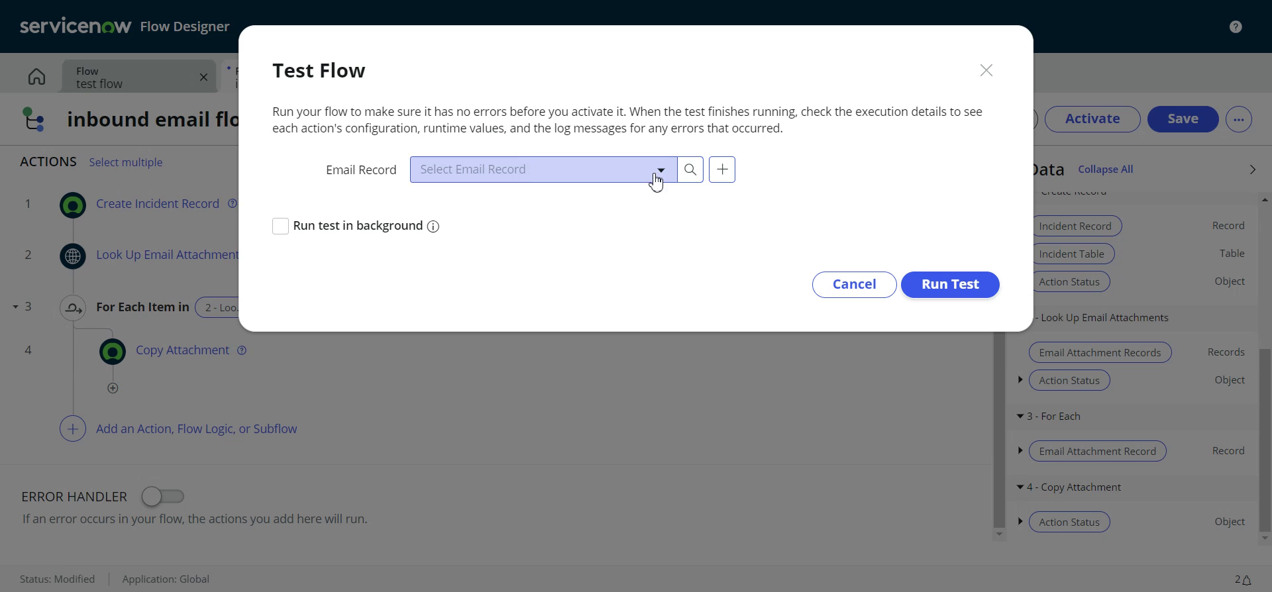
left_click(690, 171)
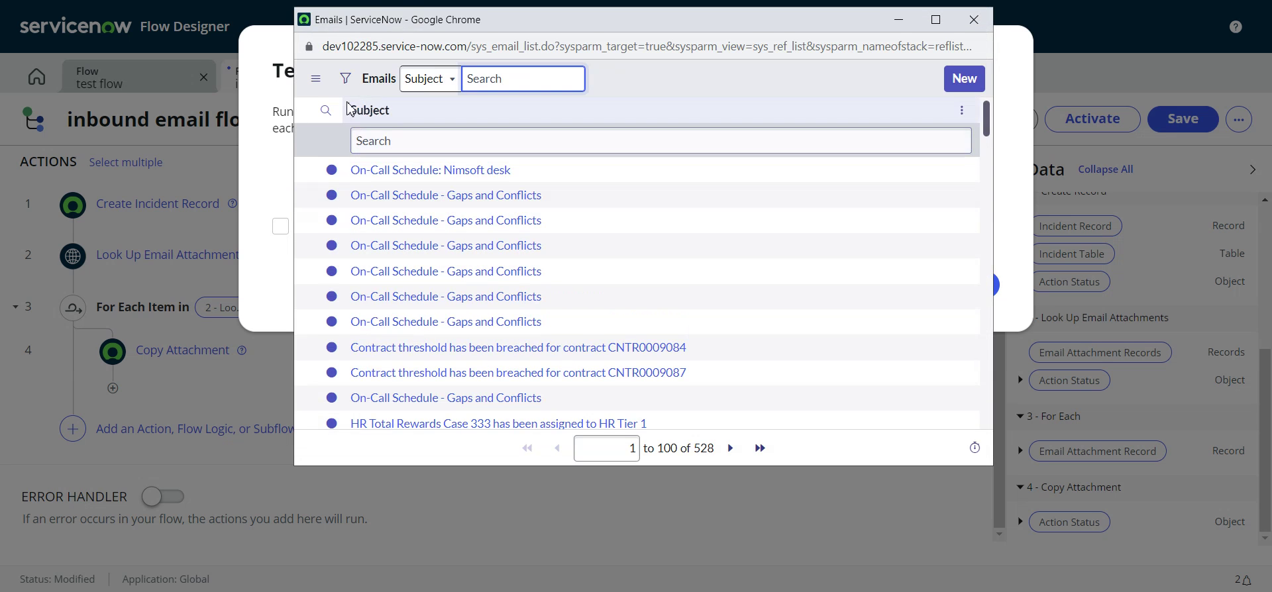
left_click(345, 79)
left_click(395, 159)
type("sys")
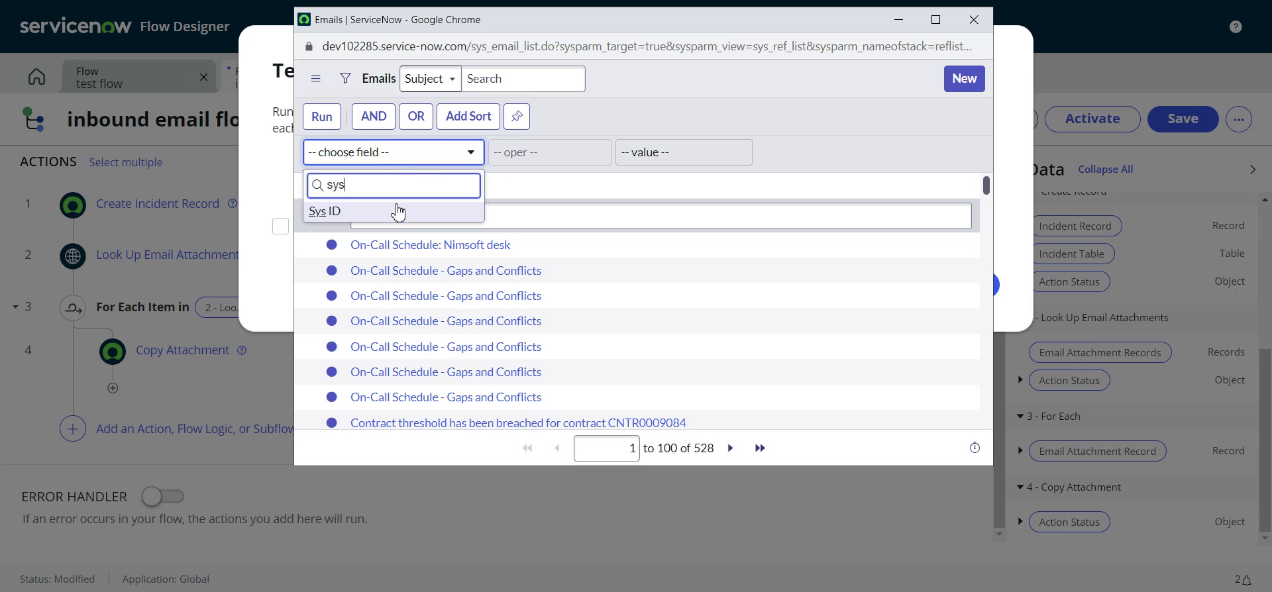
left_click(398, 211)
Paste the Sys ID value and run the test with the 'On-Call Schedule - Gaps and Conflicts' email.
left_click(655, 156)
key("ctrl+v")
left_click(323, 117)
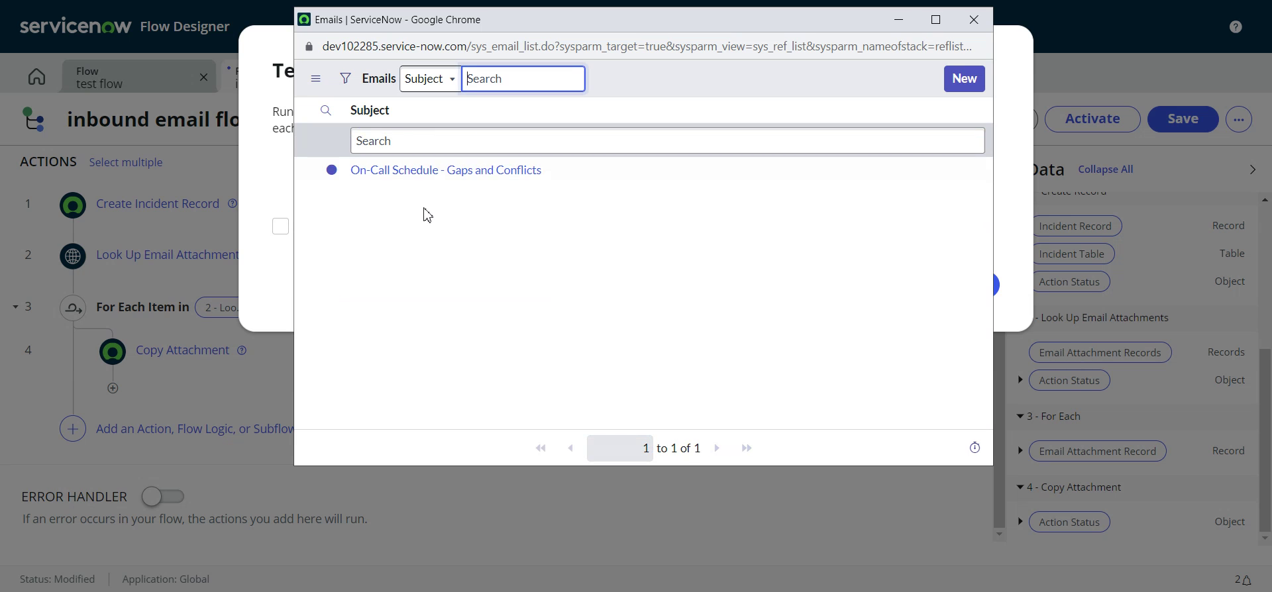
left_click(424, 174)
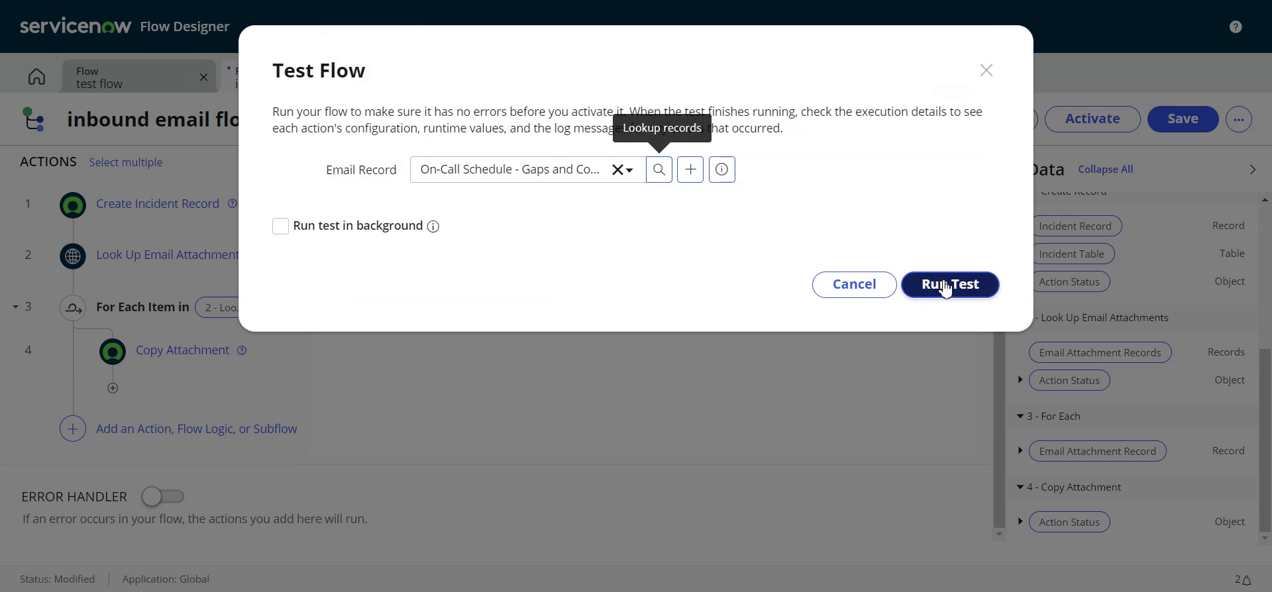
left_click(950, 284)
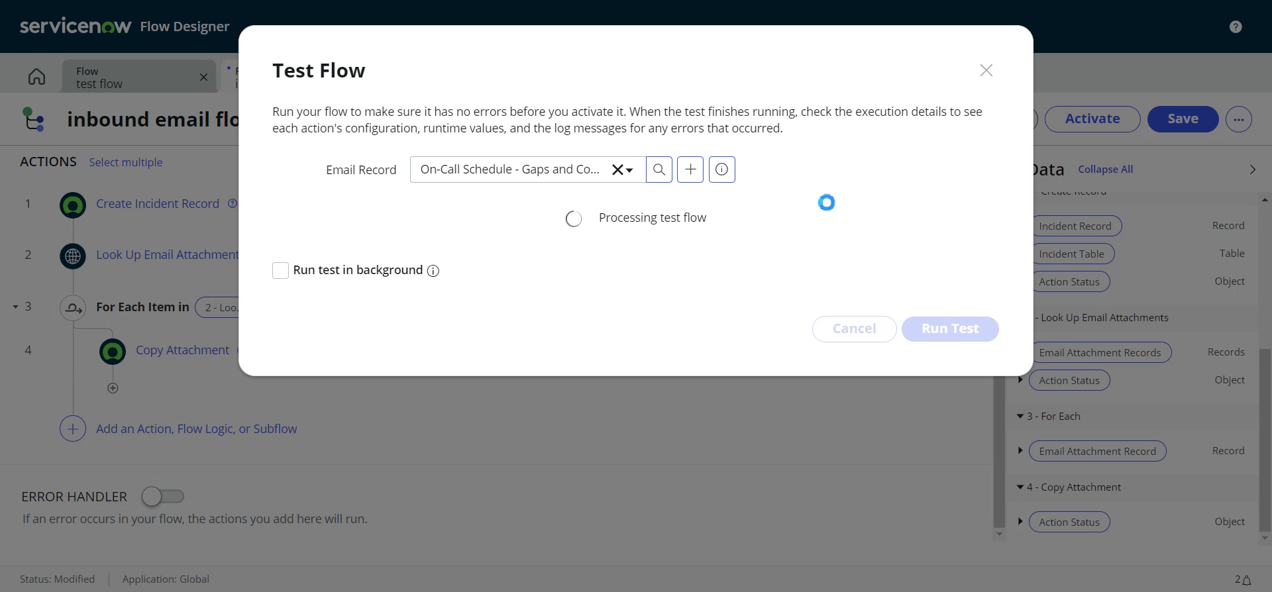
Inspect the execution details' Create Record output, then view incident INC0010044's copied image attachment.
left_click(755, 221)
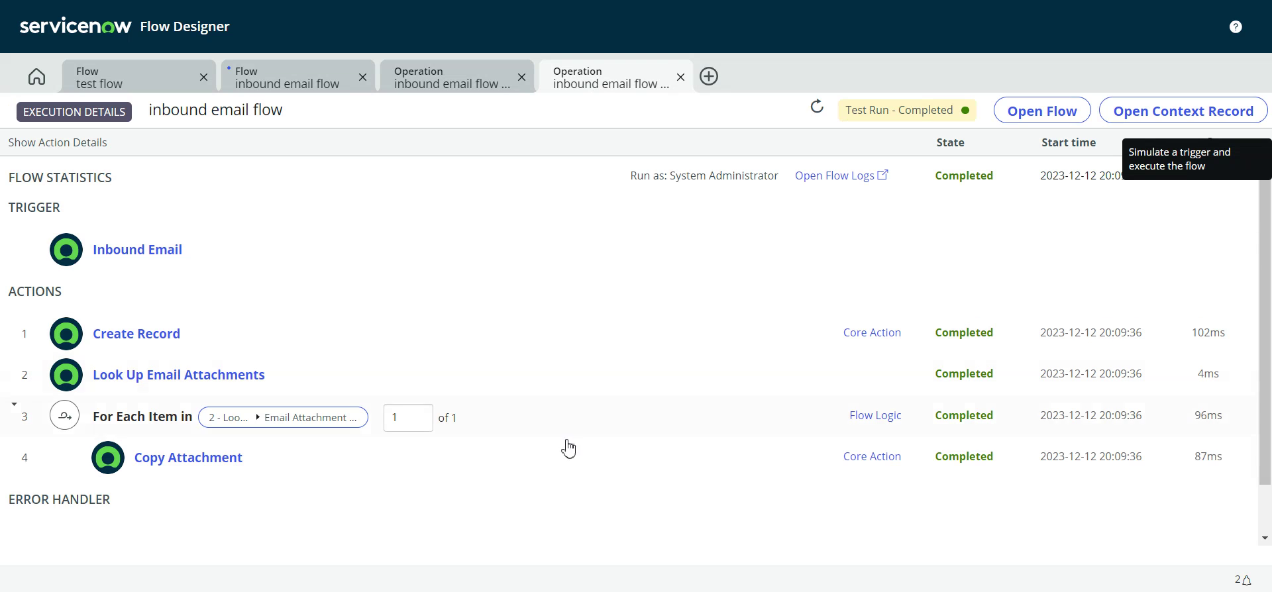
left_click(264, 348)
scroll(488, 407, "down", 2)
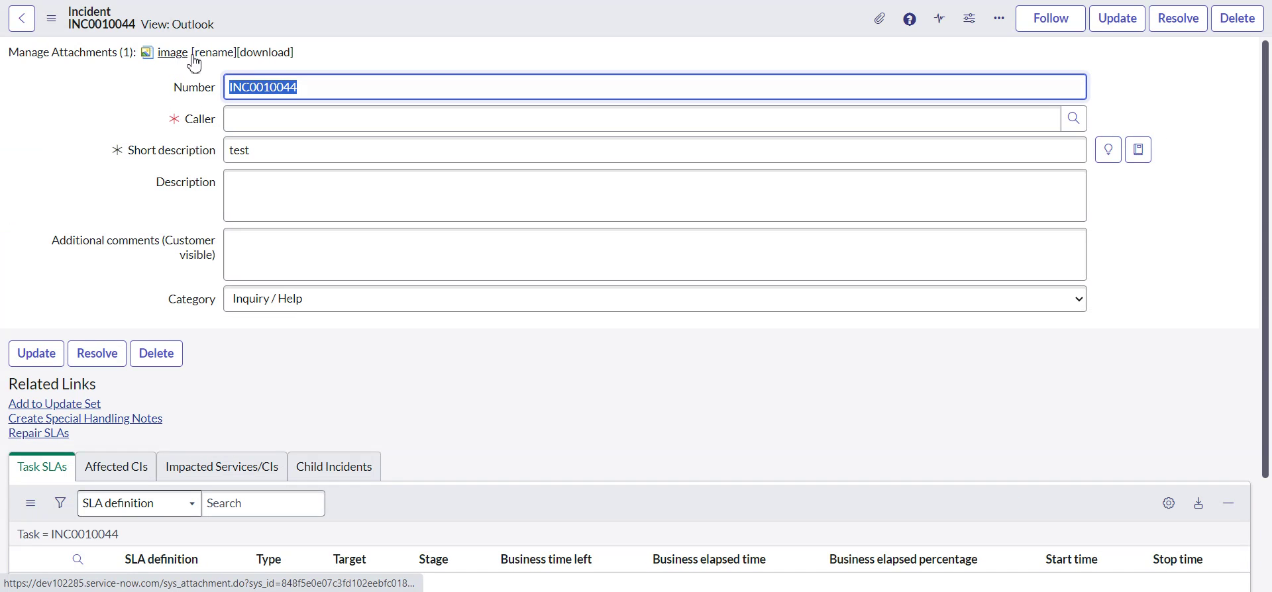
left_click_drag(202, 52, 862, 219)
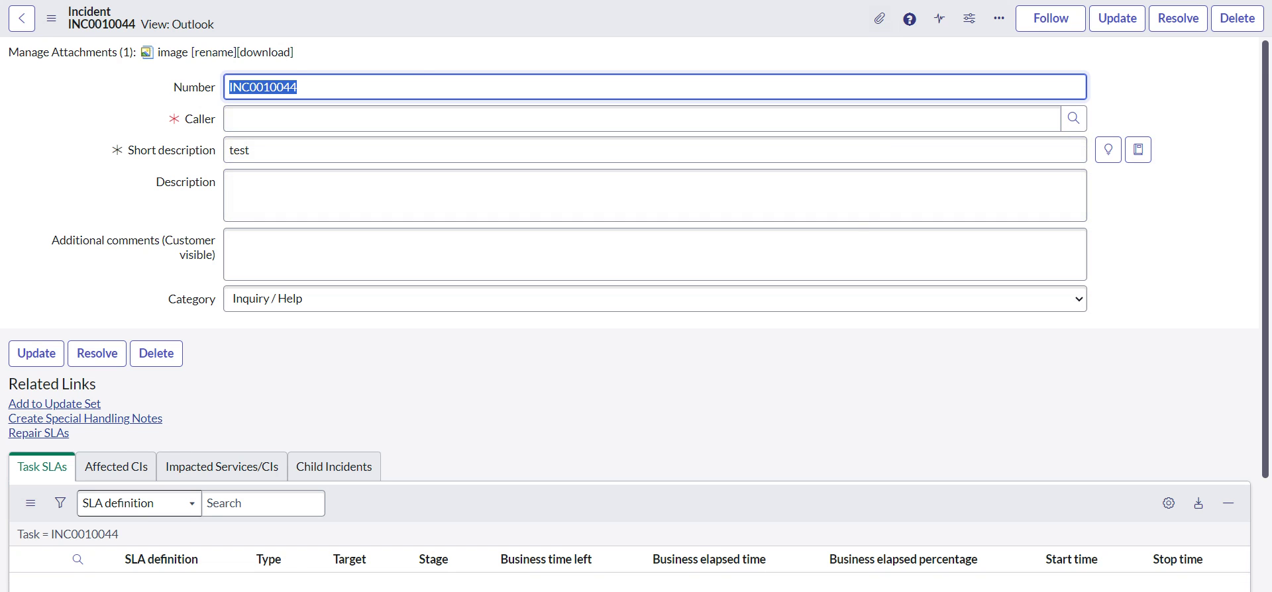
key("alt+Tab")
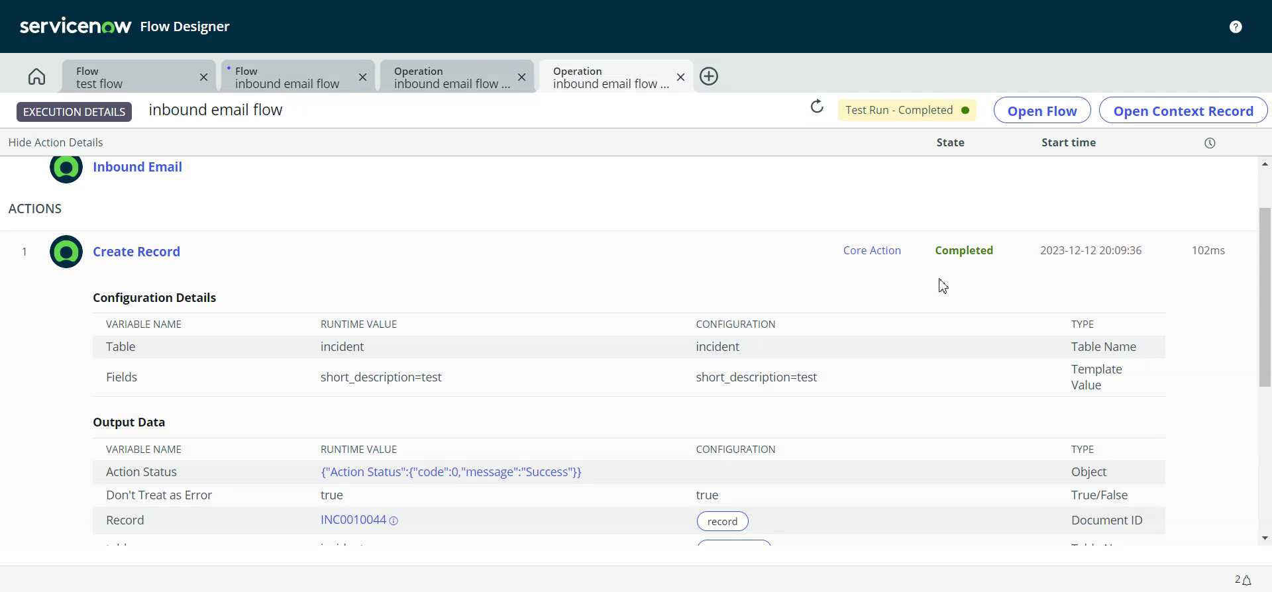
key("alt+Tab")
key("alt+Tab")
key("alt+Tab")
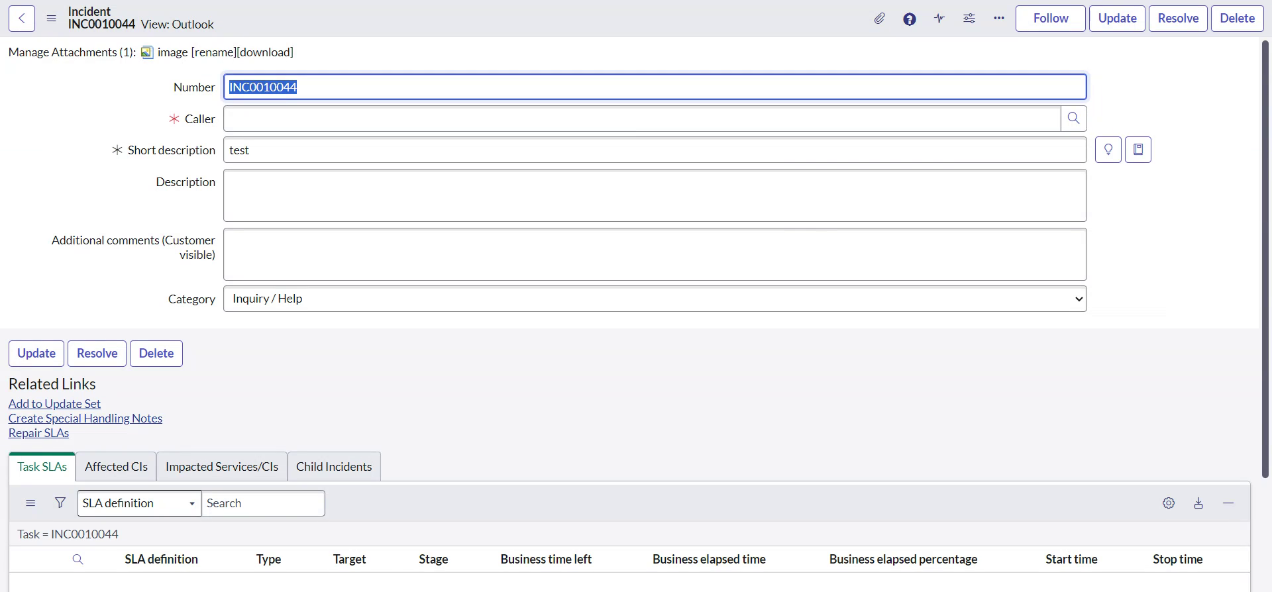
key("alt+Tab")
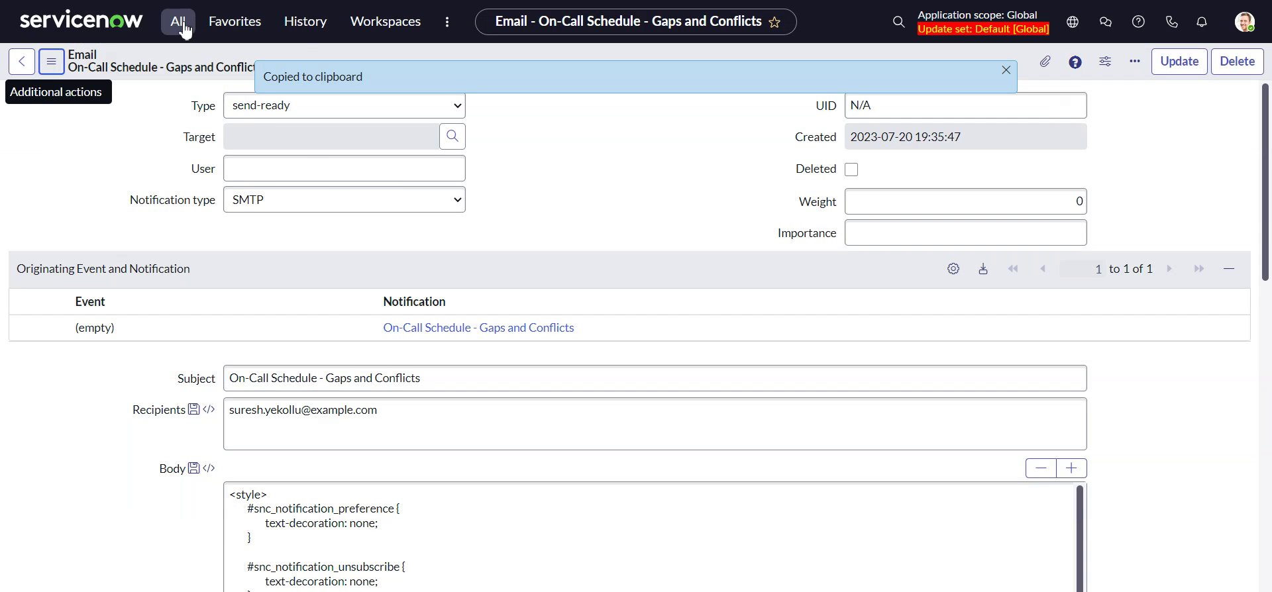
Open the email attachment record linking image 'test' to the On-Call Schedule - Gaps and Conflicts email.
left_click(177, 21)
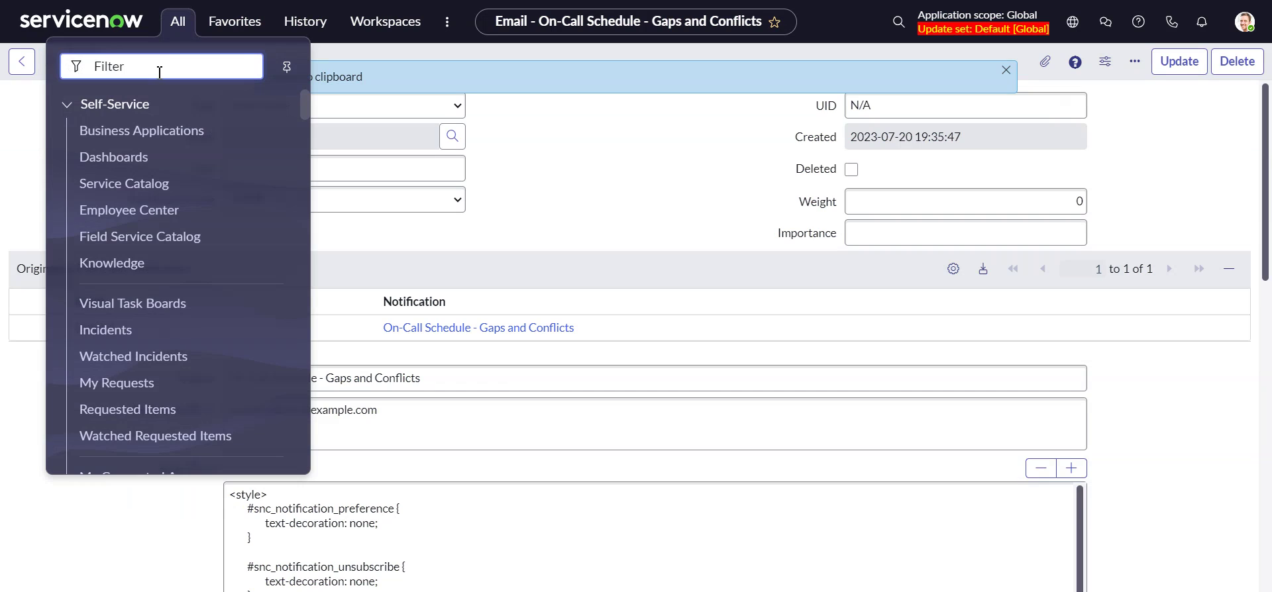
type("sys_email_attachm")
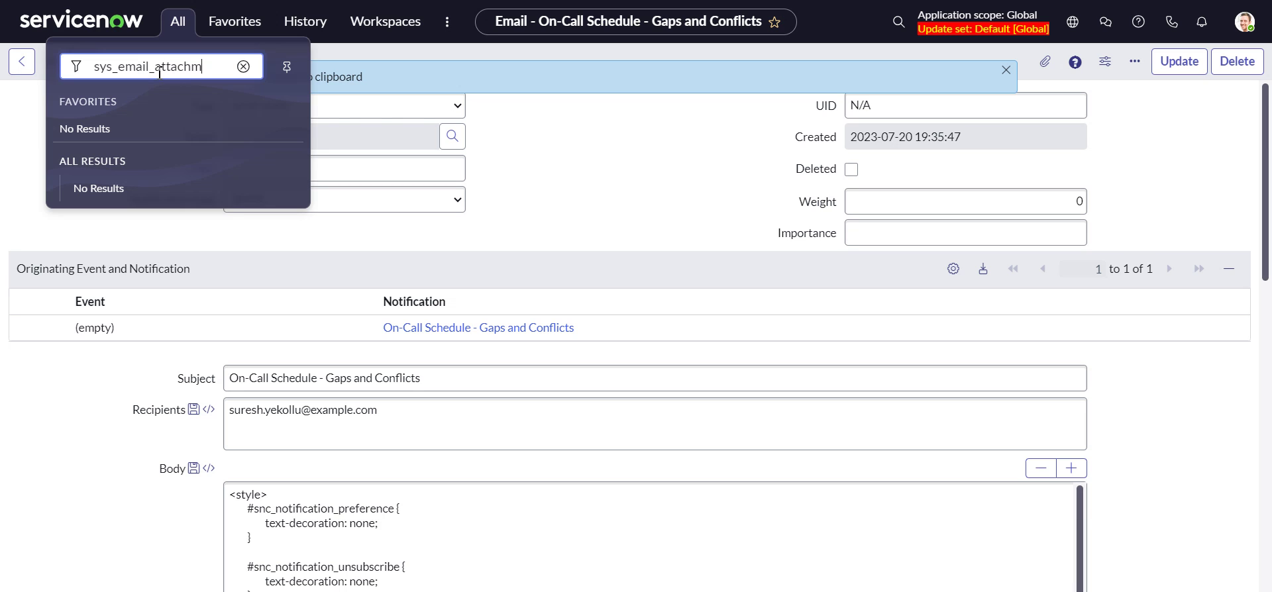
type(".list")
key("Return")
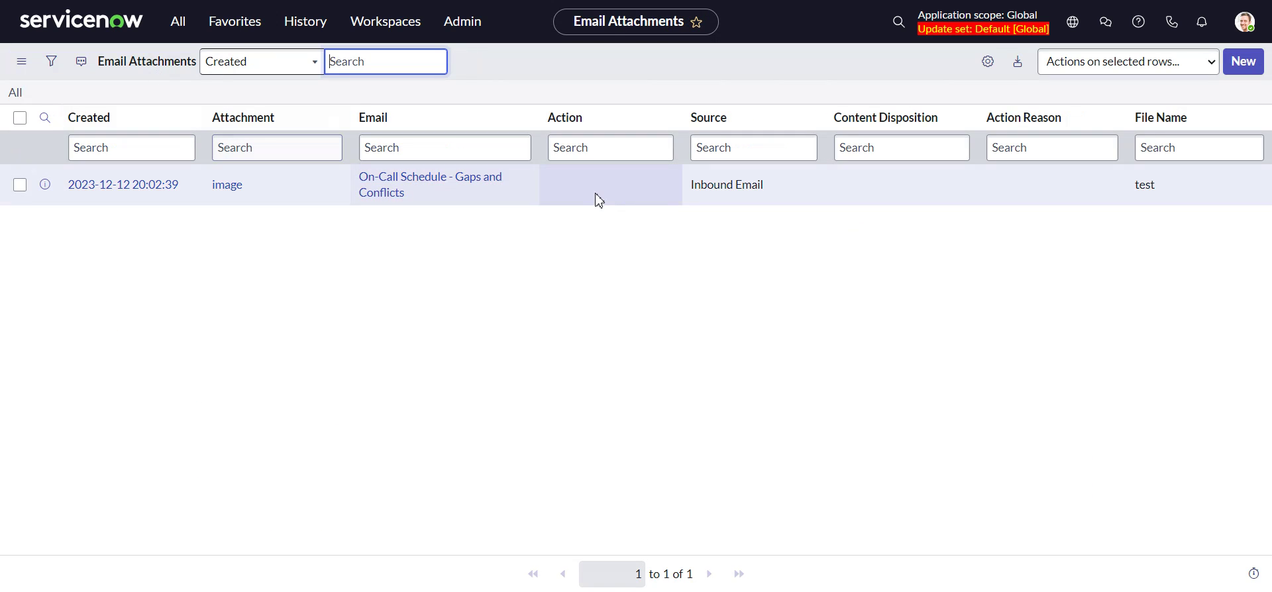
left_click(139, 190)
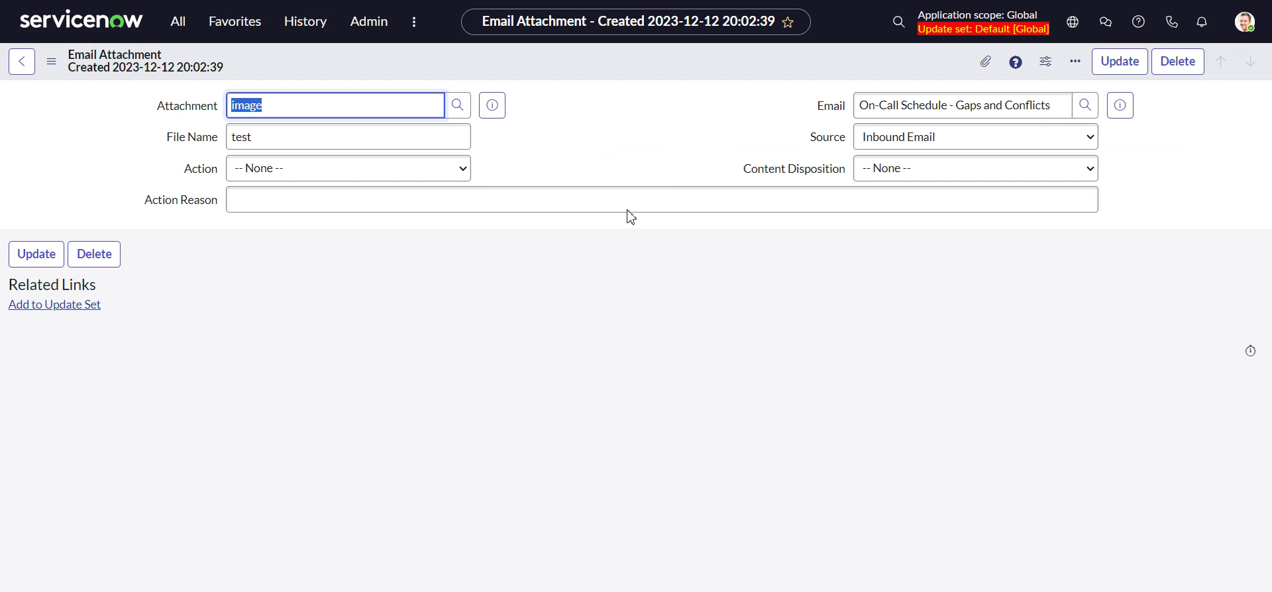